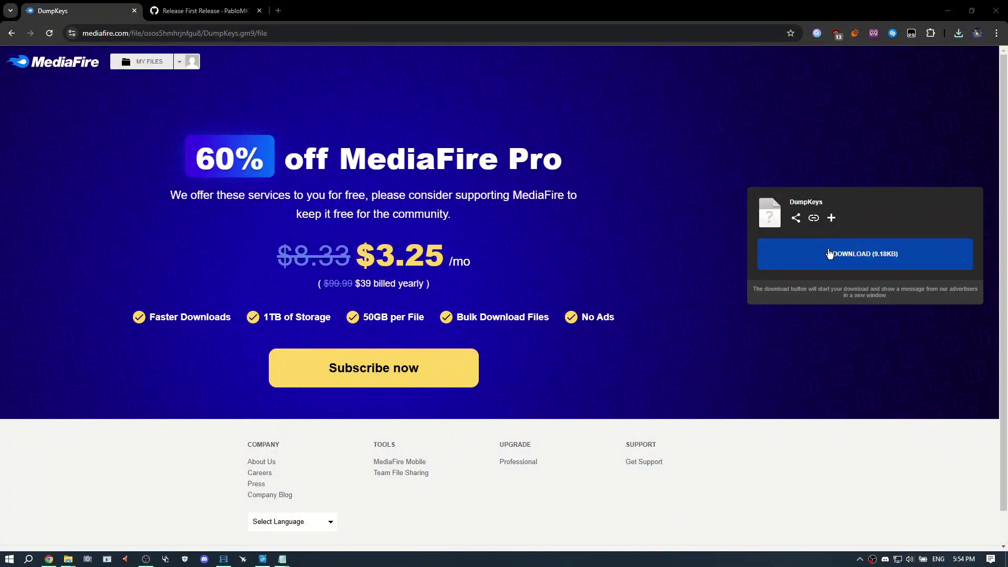
- Download DumpKeys.gm9 from MediaFire and save it into the Desktop\Video folder
{"action": "left_click", "coordinate": [820, 261]}
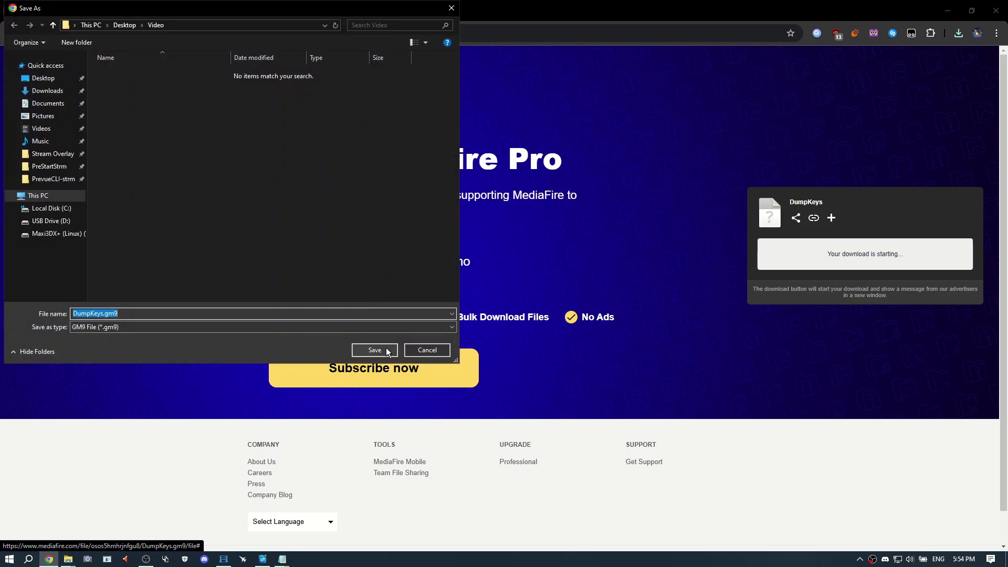
{"action": "left_click", "coordinate": [390, 347]}
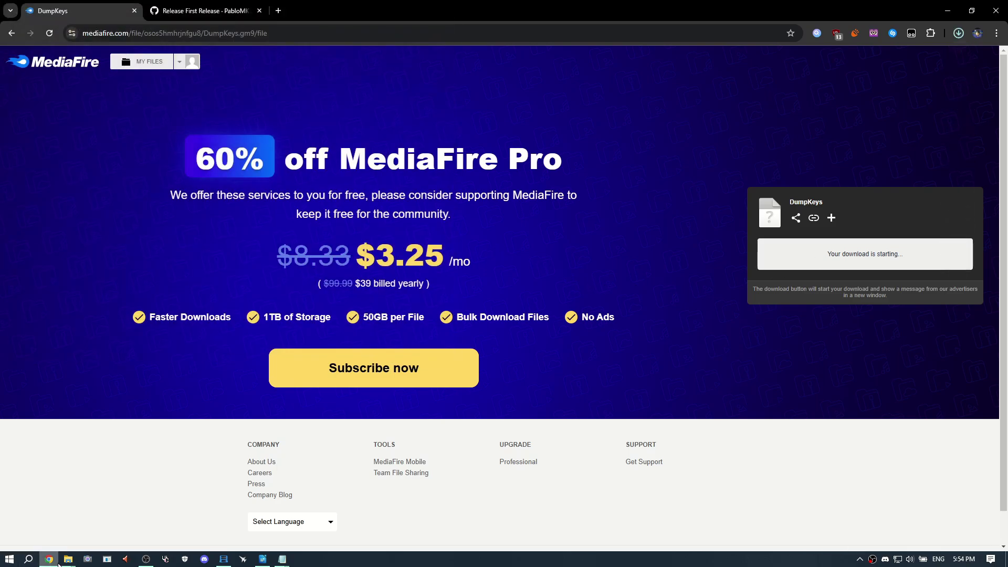
{"action": "left_click", "coordinate": [72, 561]}
- Paste DumpKeys.gm9 into USB Drive (D:)\gm9\scripts, replacing the existing copy
{"action": "left_click", "coordinate": [196, 519]}
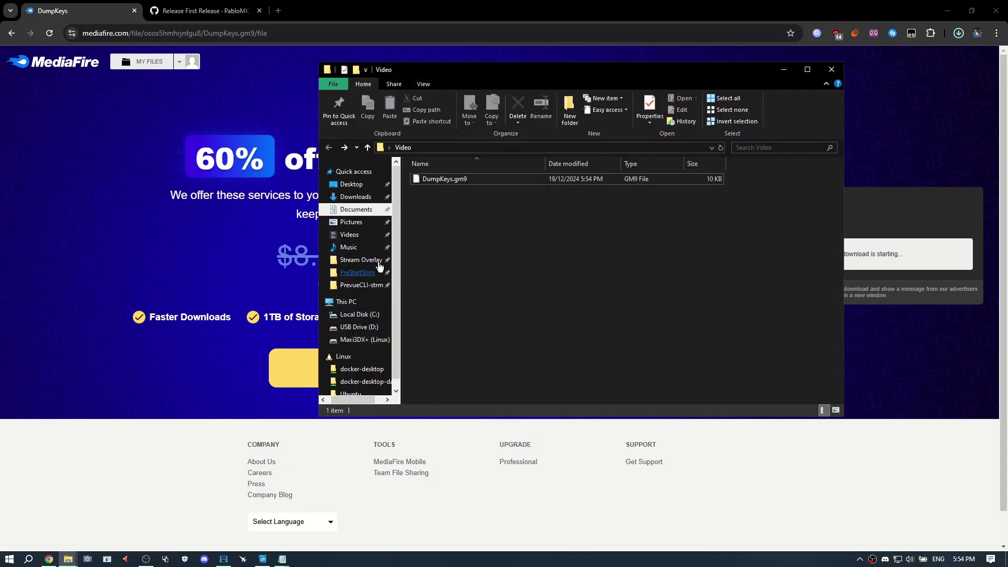
{"action": "left_click", "coordinate": [323, 327]}
{"action": "left_click", "coordinate": [351, 339]}
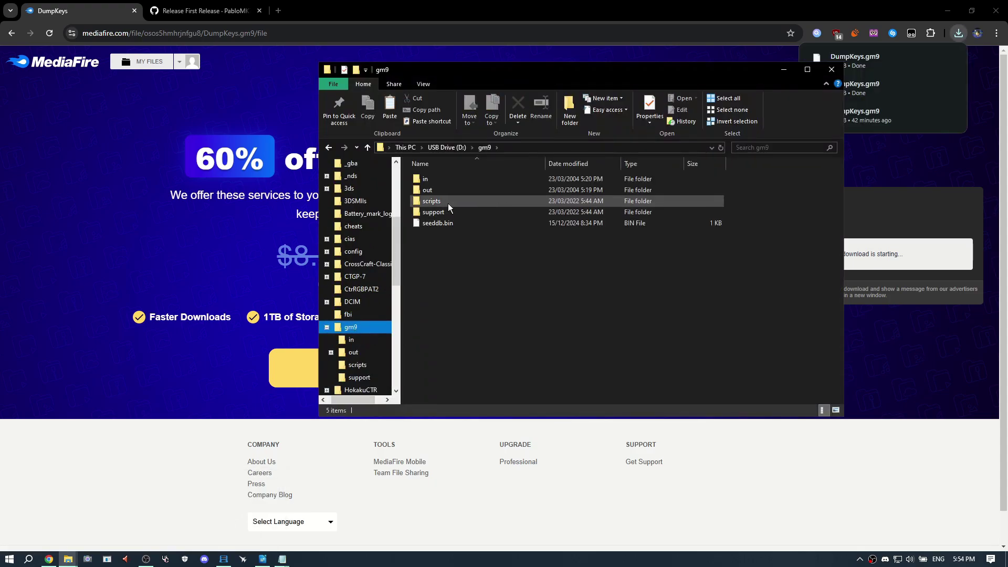
{"action": "double_click", "coordinate": [455, 202]}
{"action": "key", "text": "ctrl+v"}
{"action": "left_click", "coordinate": [468, 209]}
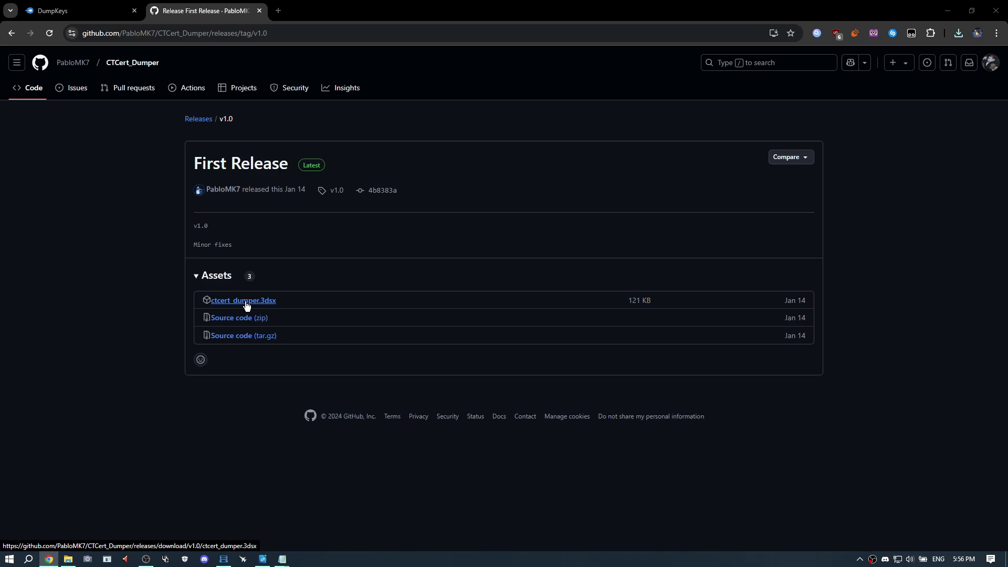
- Save ctcert_dumper.3dsx into the Video folder and copy it onto the USB drive's 3ds folder
{"action": "left_click", "coordinate": [258, 304]}
{"action": "left_click", "coordinate": [378, 348]}
{"action": "left_click", "coordinate": [68, 561]}
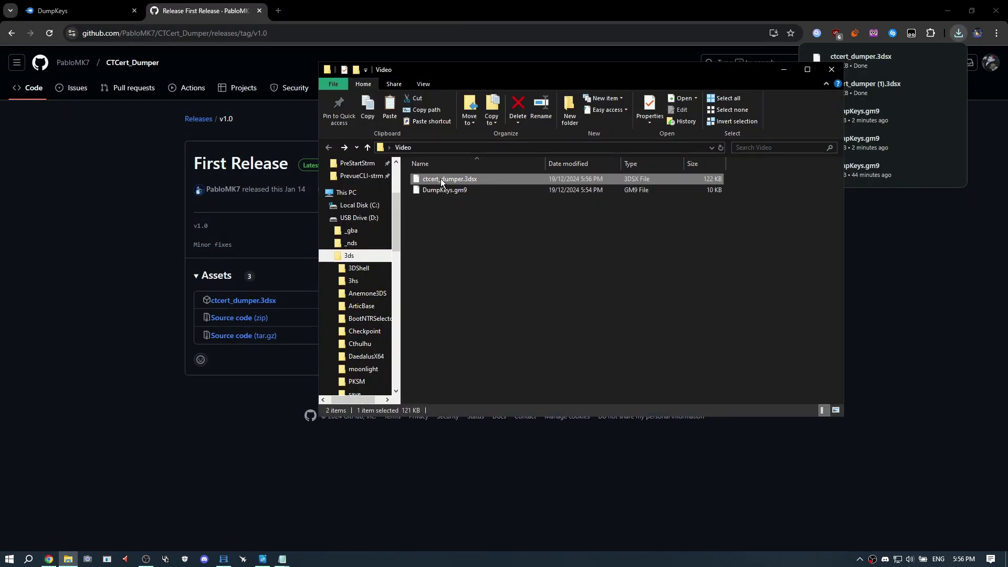
{"action": "left_click_drag", "start_coordinate": [439, 179], "coordinate": [360, 253]}
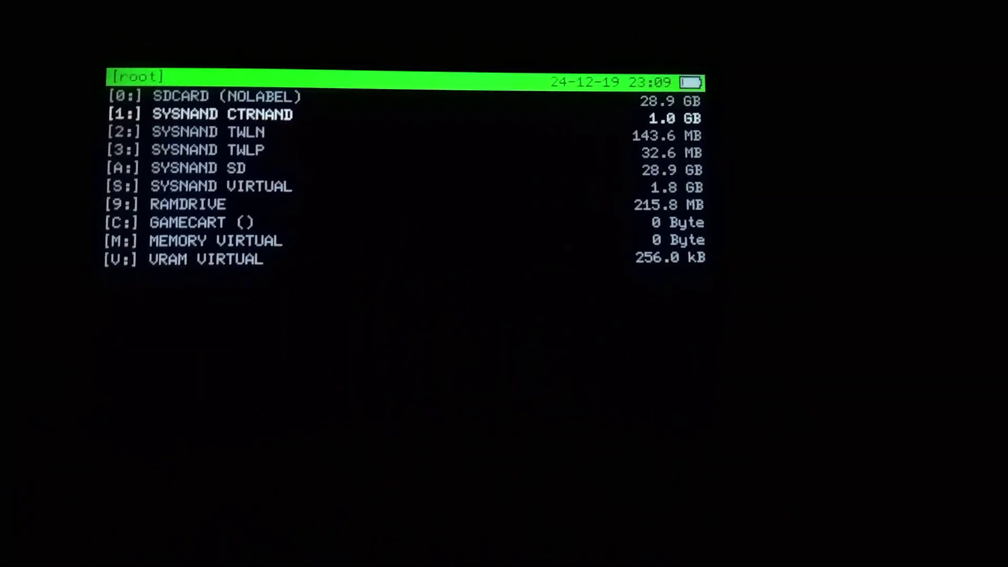
- Copy SecureInfo_B from SYSNAND CTRNAND rw/sys to 0:/gm9/out, then return to the file browser
{"action": "key", "text": "Return"}
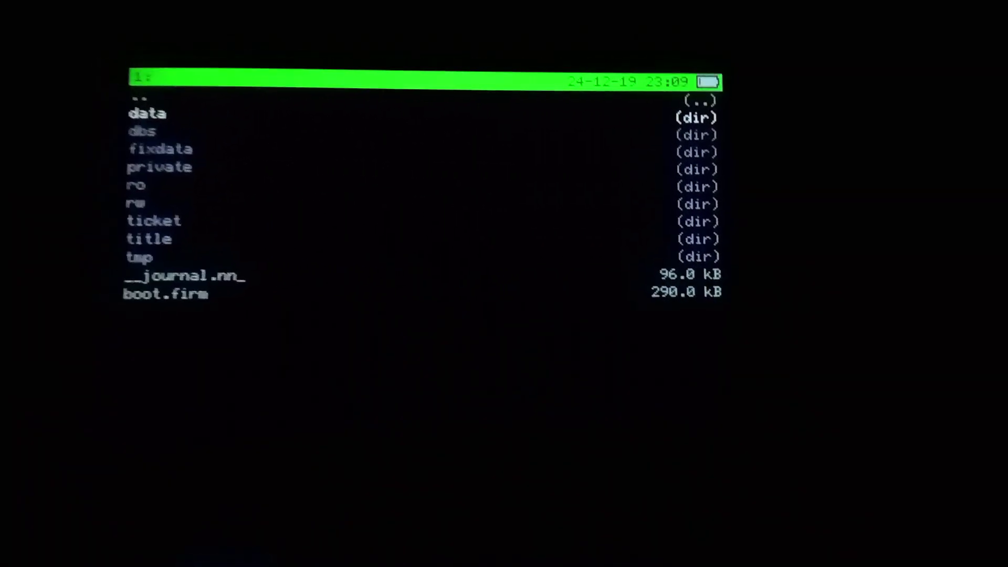
{"action": "key", "text": "Down"}
{"action": "key", "text": "Down"}
{"action": "key", "text": "Down"}
{"action": "key", "text": "Down"}
{"action": "key", "text": "Down"}
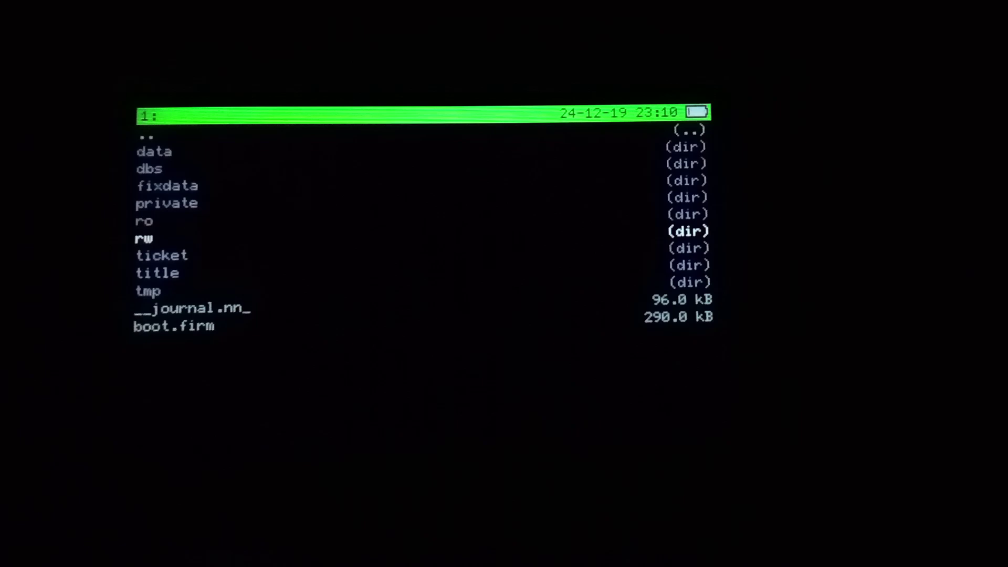
{"action": "key", "text": "Return"}
{"action": "key", "text": "Down"}
{"action": "key", "text": "Down"}
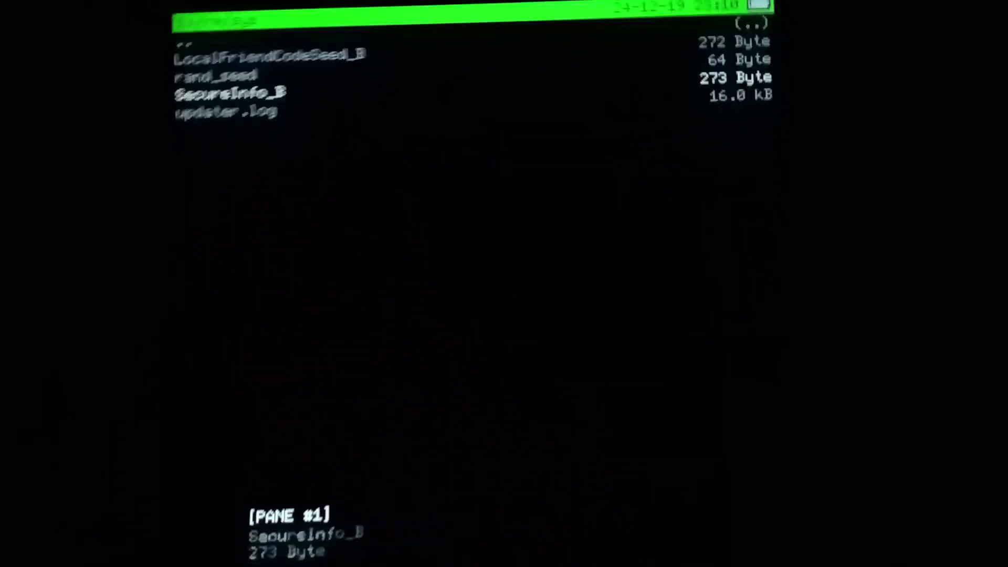
{"action": "key", "text": "Return"}
{"action": "key", "text": "Down"}
{"action": "key", "text": "Down"}
{"action": "key", "text": "Down"}
{"action": "key", "text": "Down"}
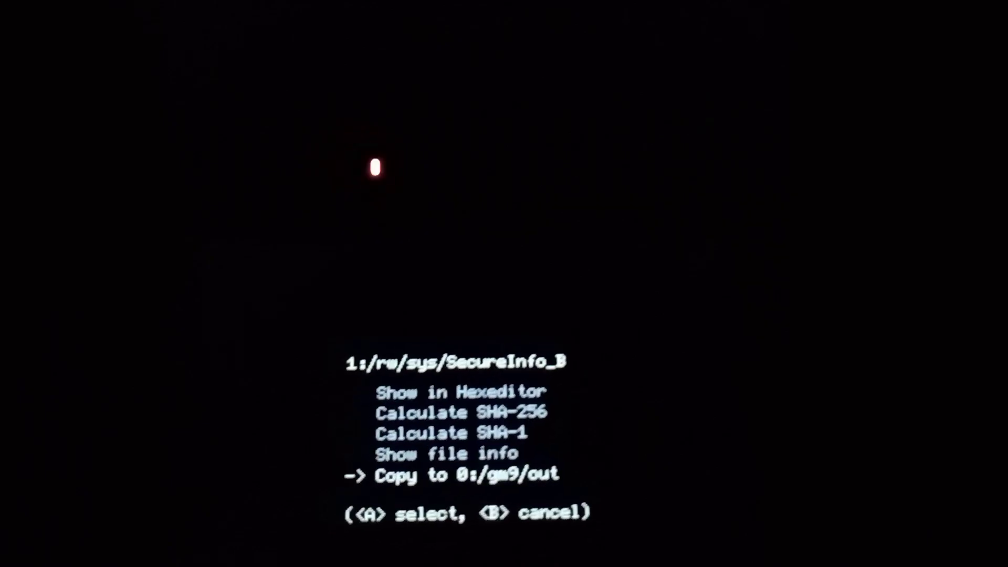
{"action": "key", "text": "Return"}
{"action": "key", "text": "Return"}
{"action": "key", "text": "Home"}
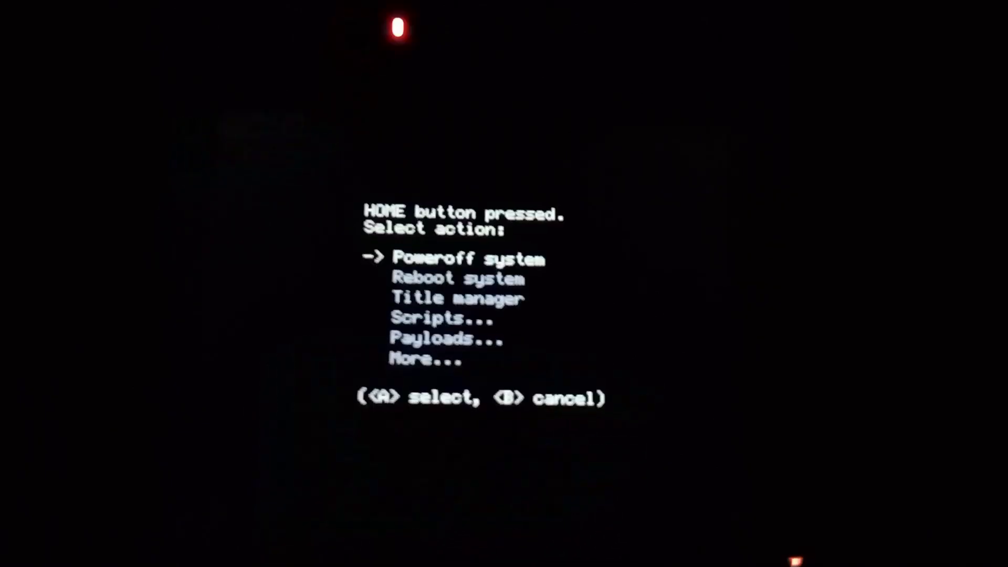
{"action": "key", "text": "Down"}
{"action": "key", "text": "Down"}
{"action": "key", "text": "Down"}
{"action": "key", "text": "Return"}
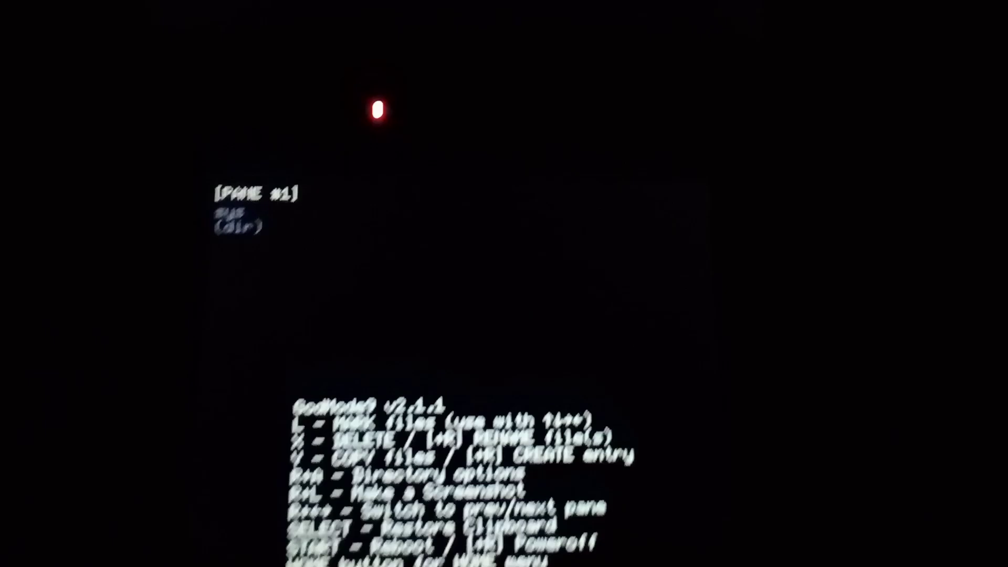
{"action": "key", "text": "b"}
{"action": "key", "text": "b"}
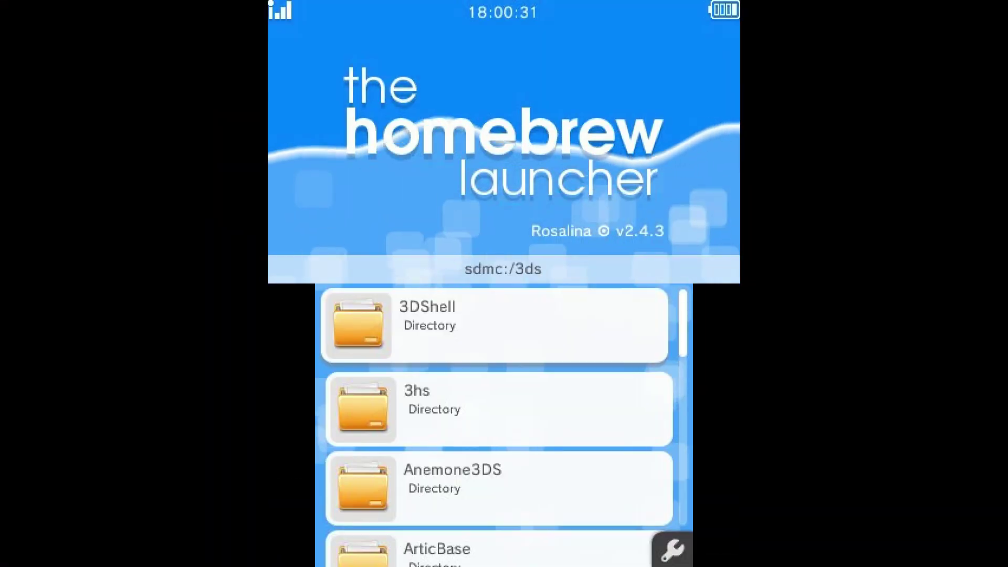
- Launch CTCert Dumper to write CTCert.bin to the SD card, then close the software
{"action": "key", "text": "Down"}
{"action": "key", "text": "Down"}
{"action": "key", "text": "Down"}
{"action": "key", "text": "Down"}
{"action": "key", "text": "Down"}
{"action": "key", "text": "Down"}
{"action": "key", "text": "Down"}
{"action": "key", "text": "Down"}
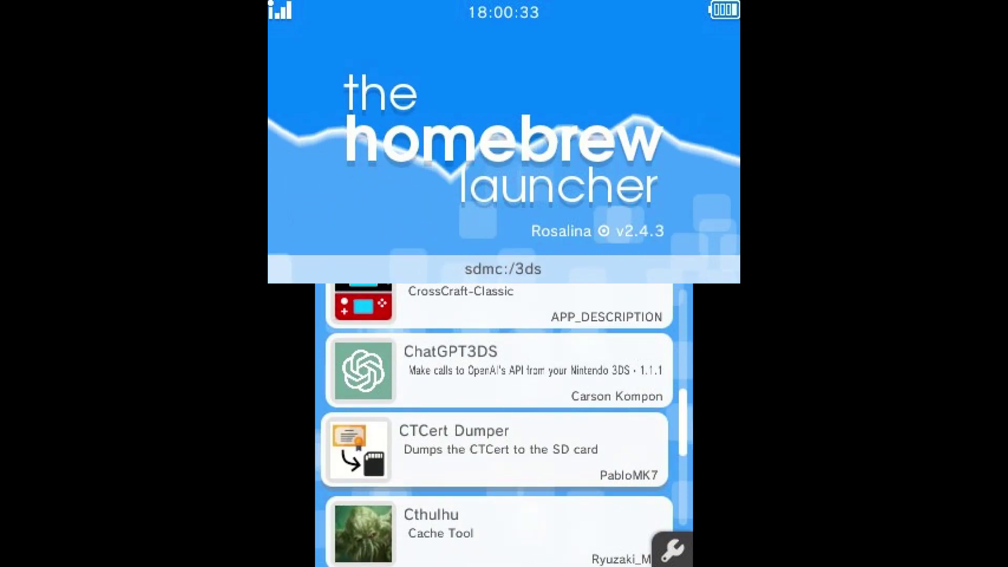
{"action": "key", "text": "a"}
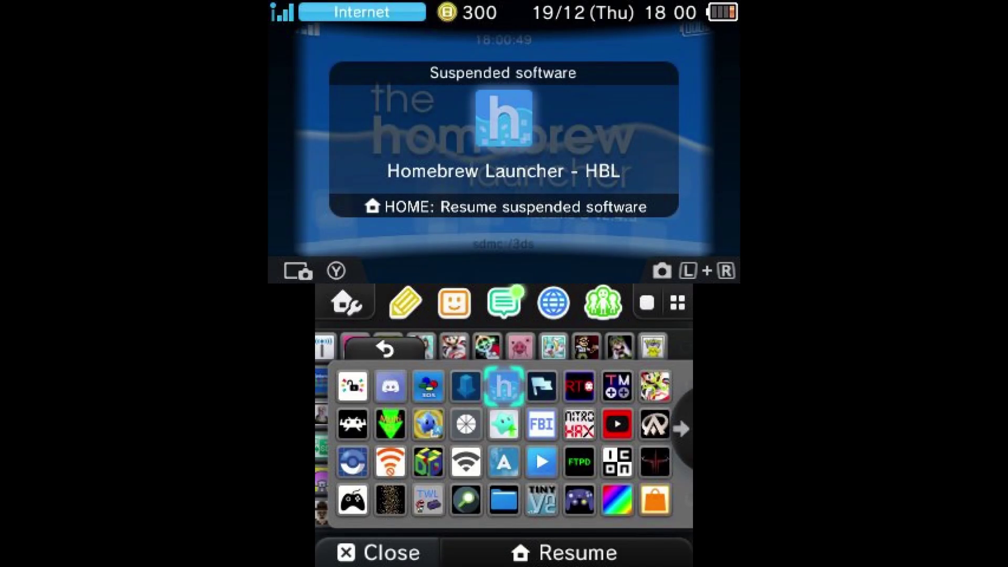
{"action": "key", "text": "x"}
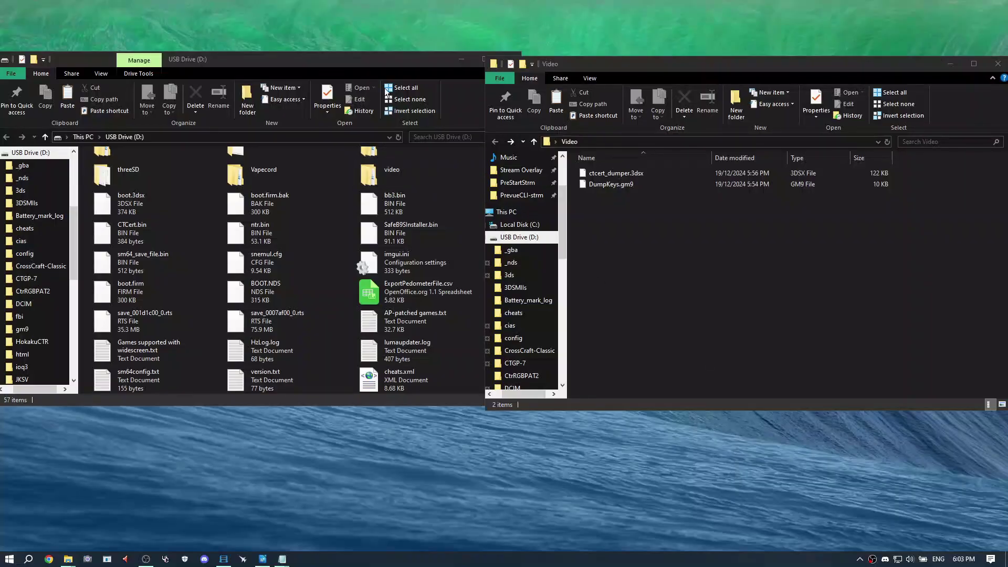
- Copy CTCert.bin and gm9's aes_keys.txt from the USB drive into the Video folder
{"action": "left_click", "coordinate": [339, 60]}
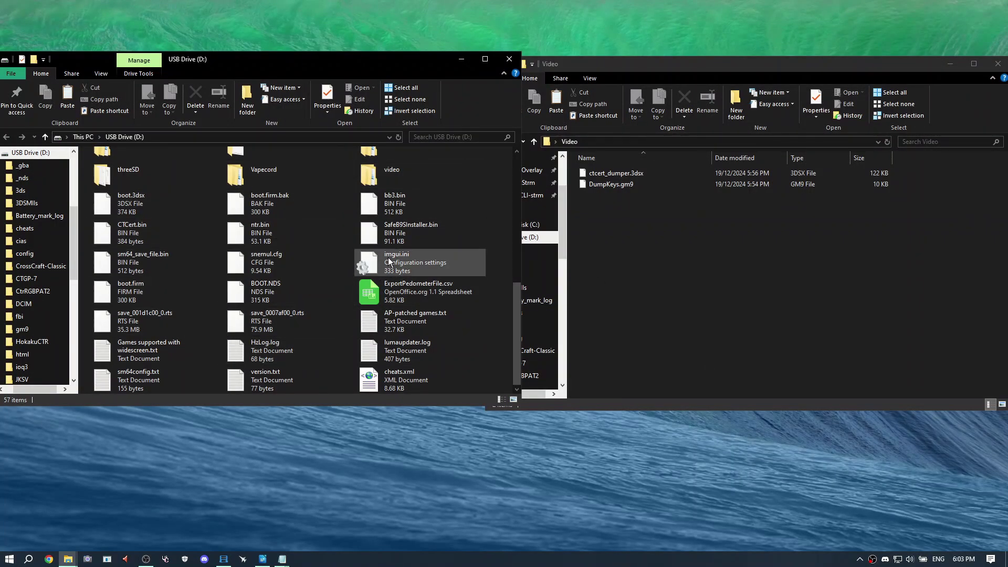
{"action": "left_click", "coordinate": [148, 227]}
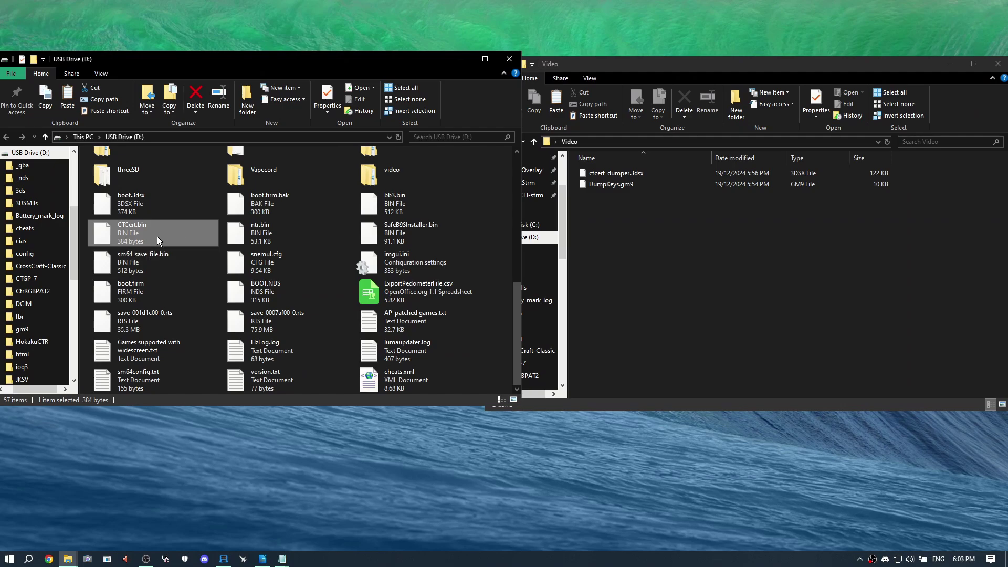
{"action": "left_click_drag", "start_coordinate": [186, 238], "coordinate": [727, 297]}
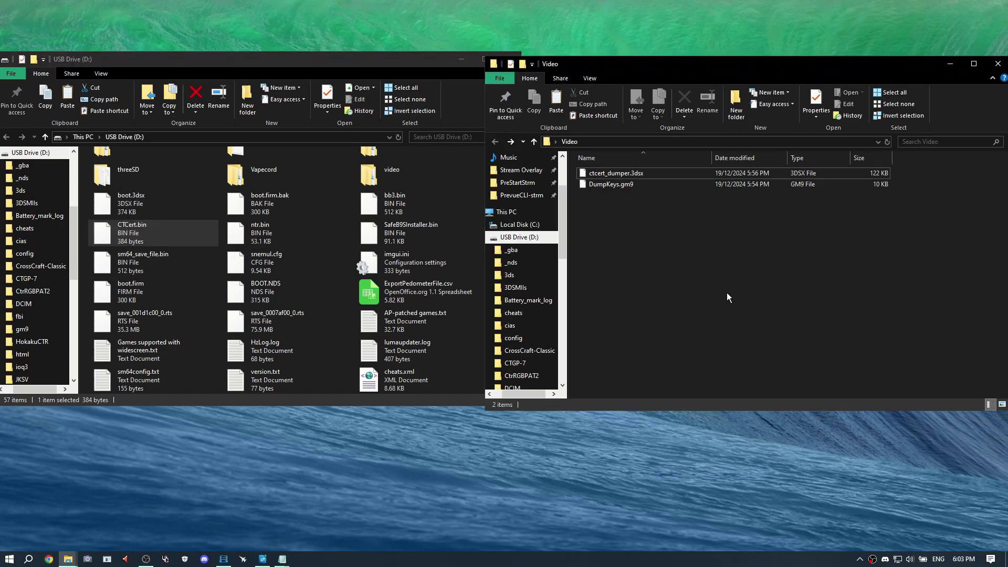
{"action": "scroll", "coordinate": [272, 225], "scroll_direction": "up", "scroll_amount": 5}
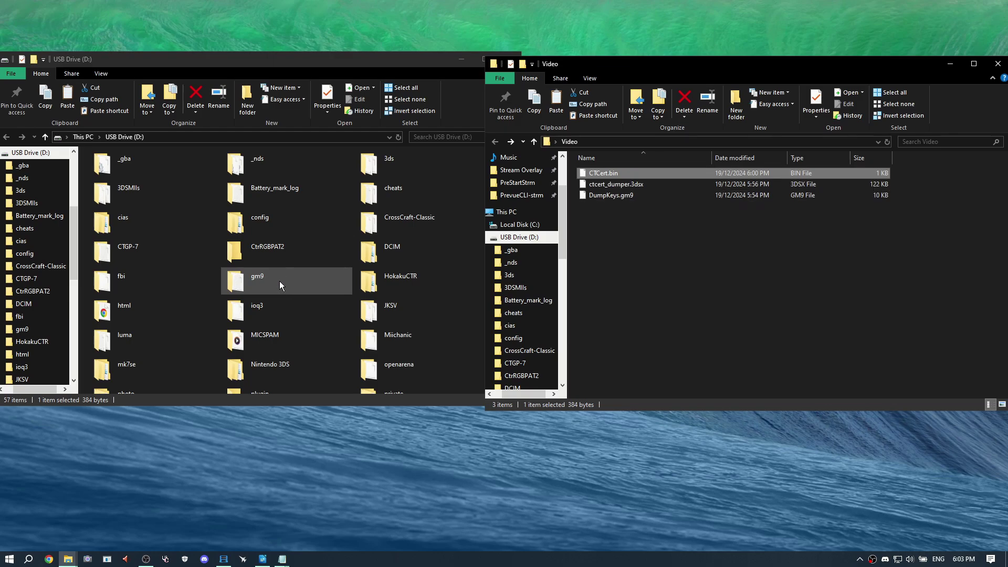
{"action": "double_click", "coordinate": [280, 281]}
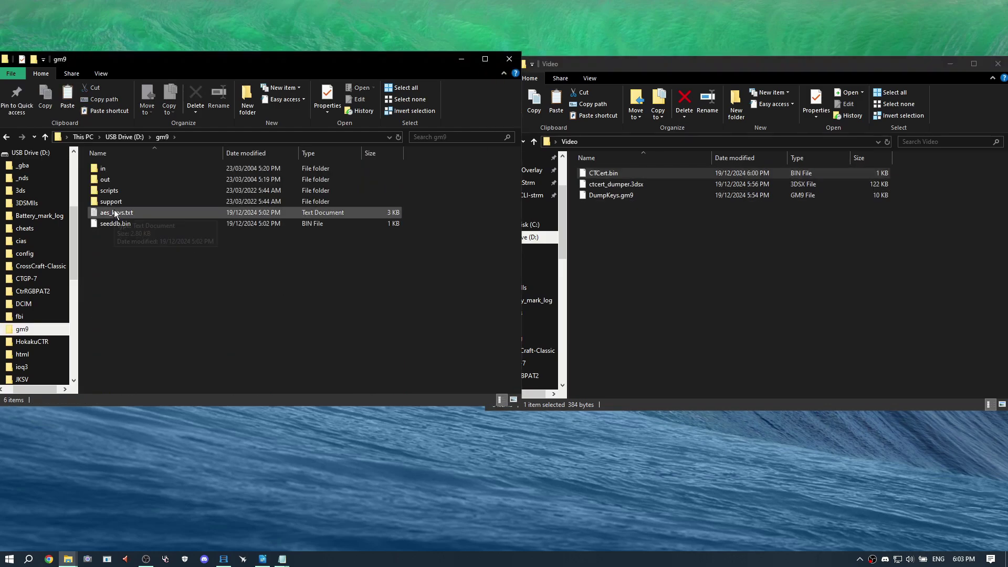
{"action": "left_click_drag", "start_coordinate": [115, 213], "coordinate": [263, 304]}
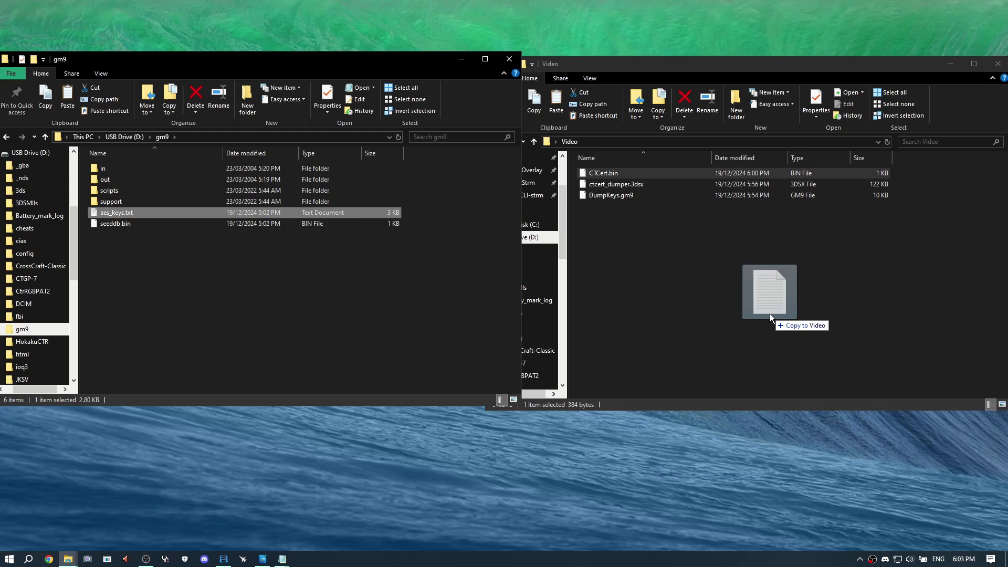
{"action": "left_click_drag", "start_coordinate": [769, 313], "coordinate": [767, 314]}
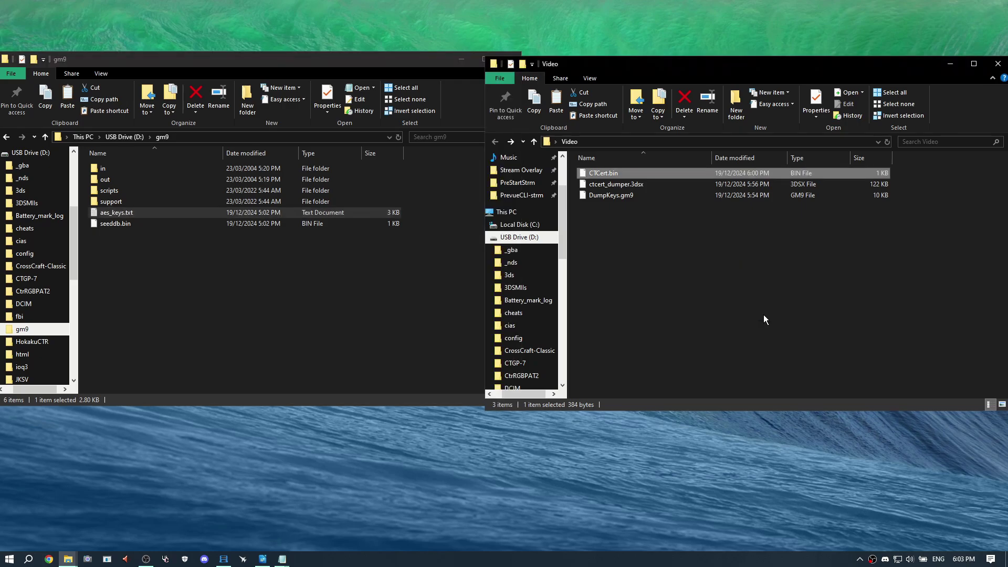
- Copy SecureInfo_B and LocalFriendCodeSeed_B from gm9\out into the Video folder
{"action": "double_click", "coordinate": [103, 181]}
{"action": "left_click", "coordinate": [108, 180]}
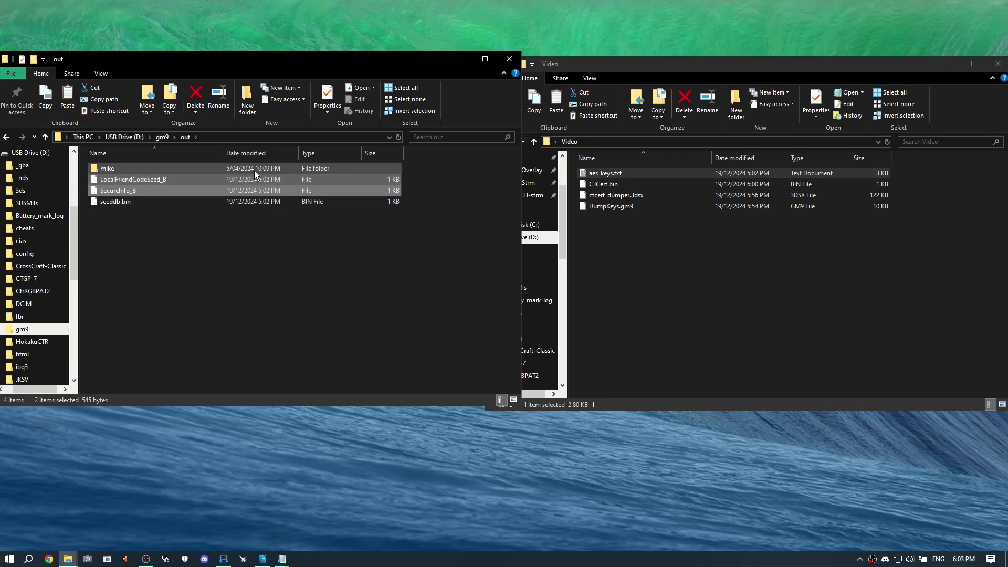
{"action": "left_click_drag", "start_coordinate": [178, 179], "coordinate": [496, 305]}
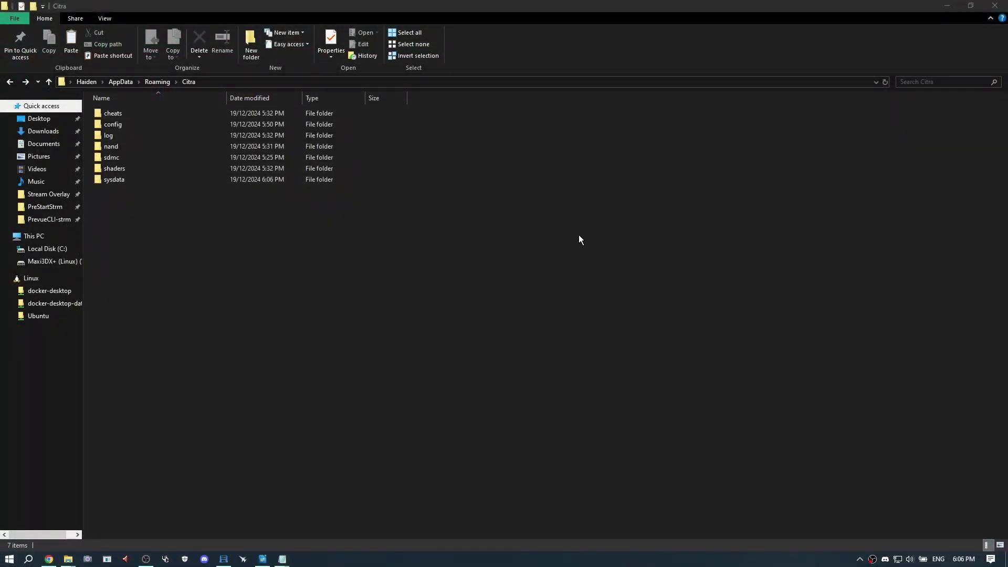
- Drag aes_keys.txt from the Video window into Citra's AppData\Roaming\Citra\sysdata folder
{"action": "left_click", "coordinate": [644, 237]}
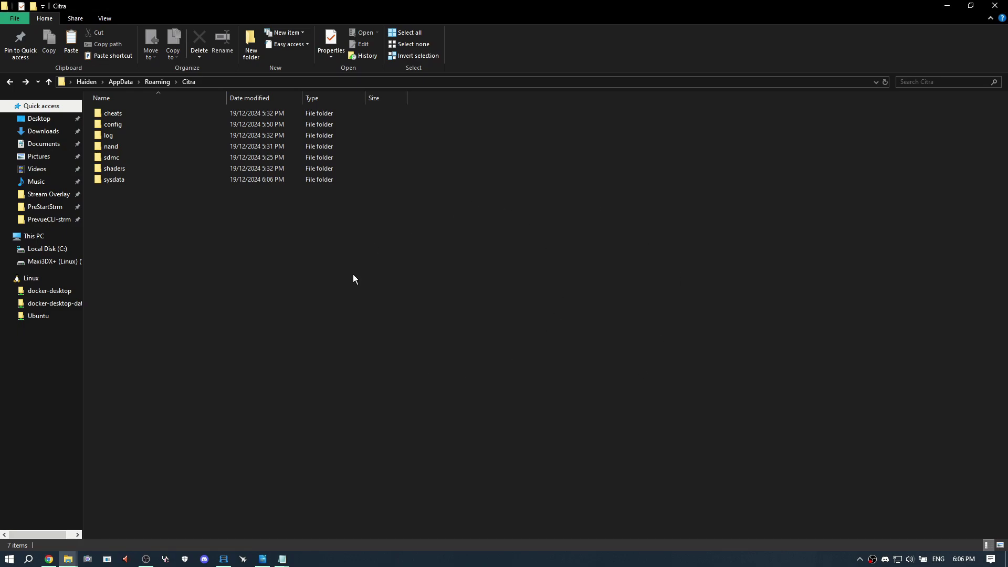
{"action": "left_click", "coordinate": [69, 559]}
{"action": "left_click", "coordinate": [81, 518]}
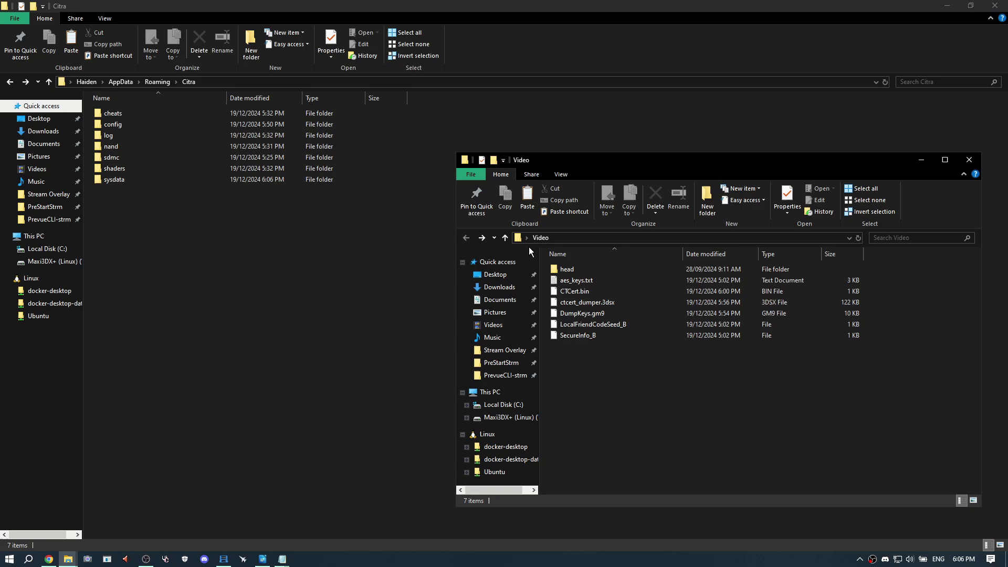
{"action": "double_click", "coordinate": [117, 180]}
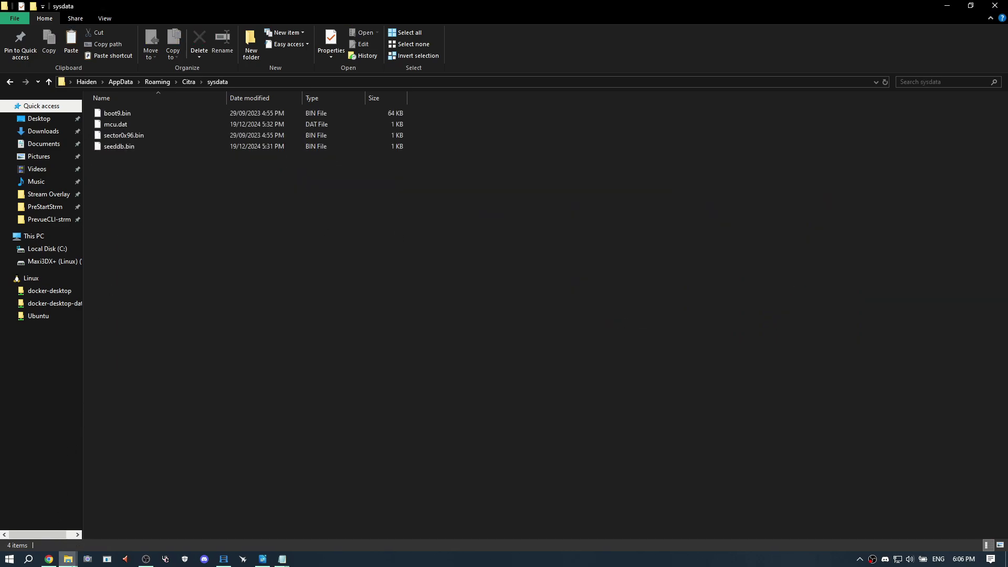
{"action": "left_click", "coordinate": [69, 559]}
{"action": "left_click", "coordinate": [133, 524]}
{"action": "left_click", "coordinate": [69, 559]}
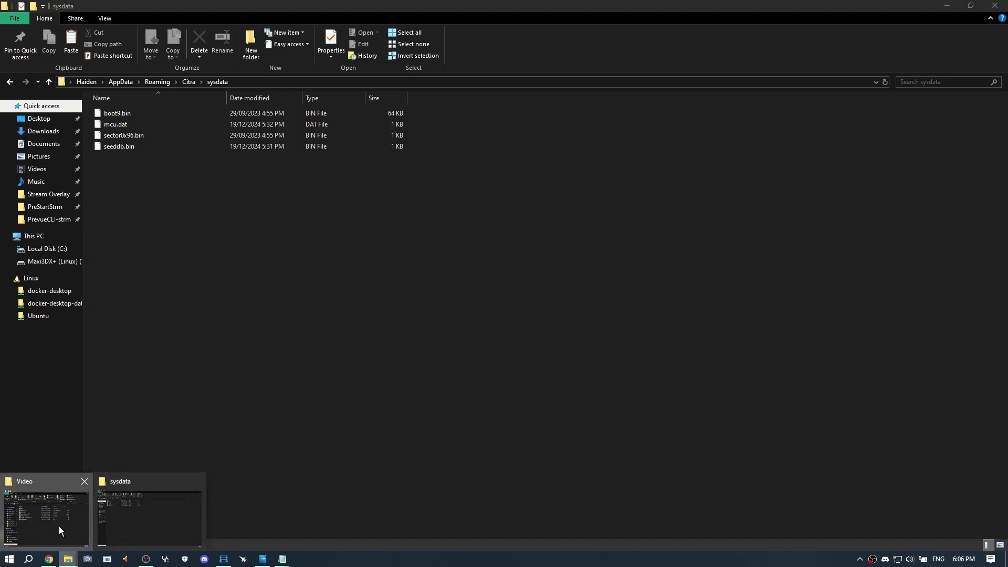
{"action": "left_click", "coordinate": [50, 517]}
{"action": "left_click_drag", "start_coordinate": [564, 282], "coordinate": [234, 281]}
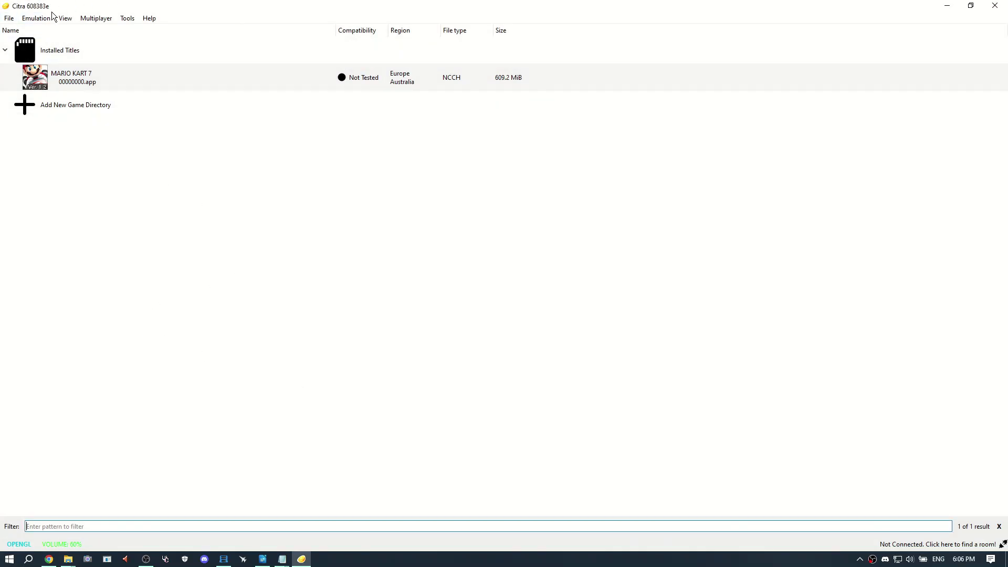
- Open Citra's System configuration page and widen the dialog
{"action": "left_click", "coordinate": [27, 19]}
{"action": "left_click", "coordinate": [57, 99]}
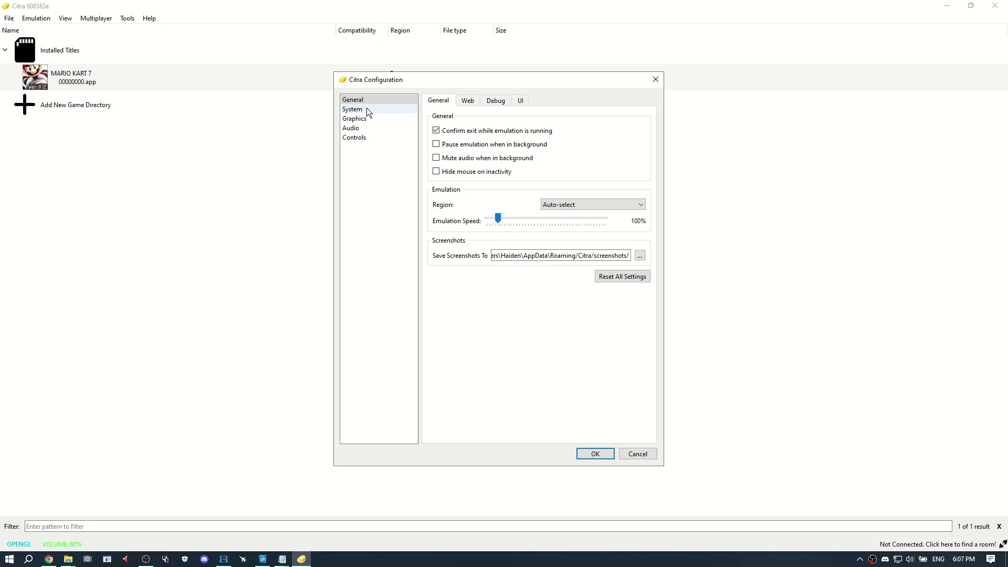
{"action": "left_click", "coordinate": [366, 108]}
{"action": "scroll", "coordinate": [509, 293], "scroll_direction": "down", "scroll_amount": 1}
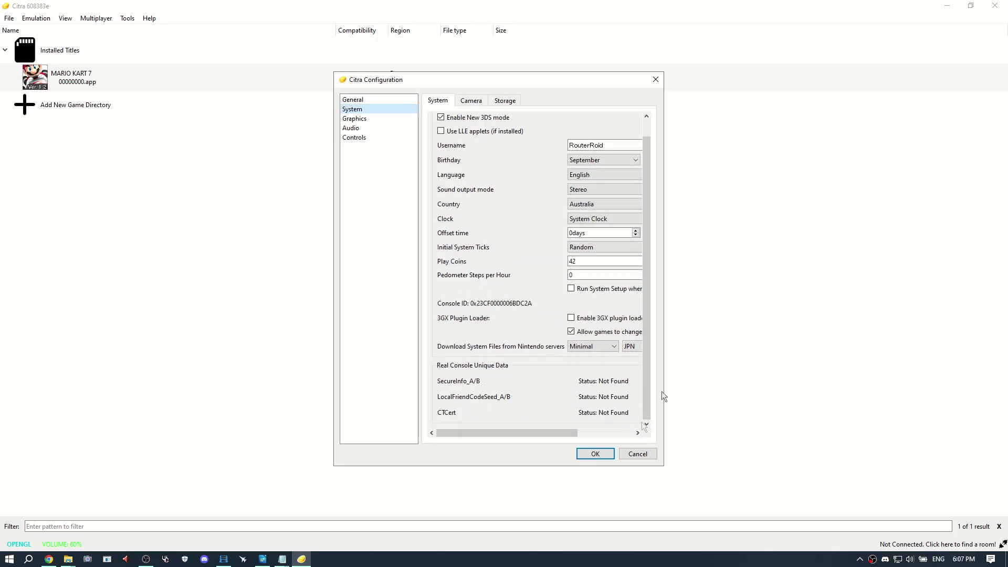
{"action": "left_click_drag", "start_coordinate": [662, 392], "coordinate": [794, 392]}
- Load SecureInfo_B, LocalFriendCodeSeed_B and CTCert.bin from Desktop\Video
{"action": "left_click", "coordinate": [742, 390]}
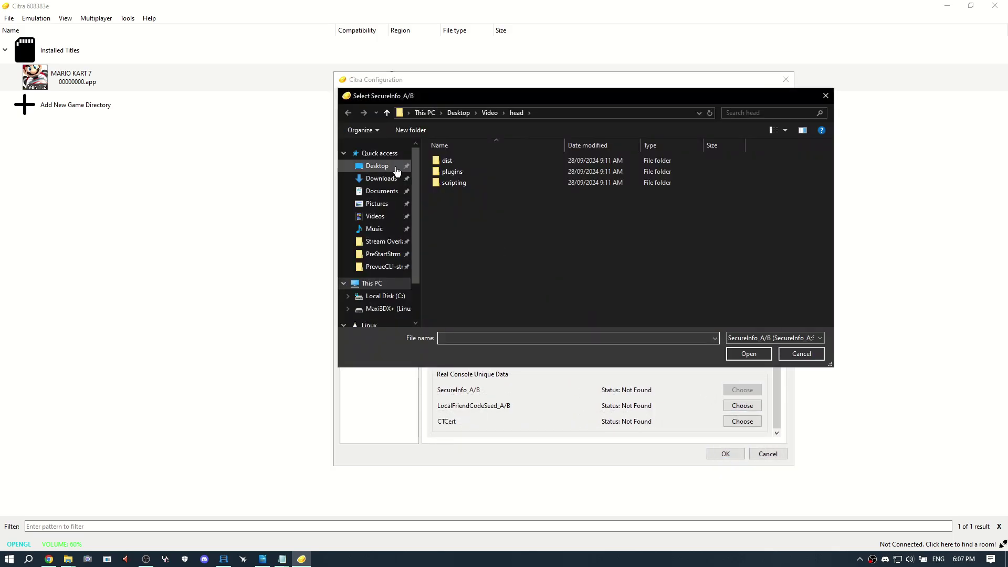
{"action": "left_click", "coordinate": [396, 167]}
{"action": "double_click", "coordinate": [456, 183]}
{"action": "double_click", "coordinate": [493, 173]}
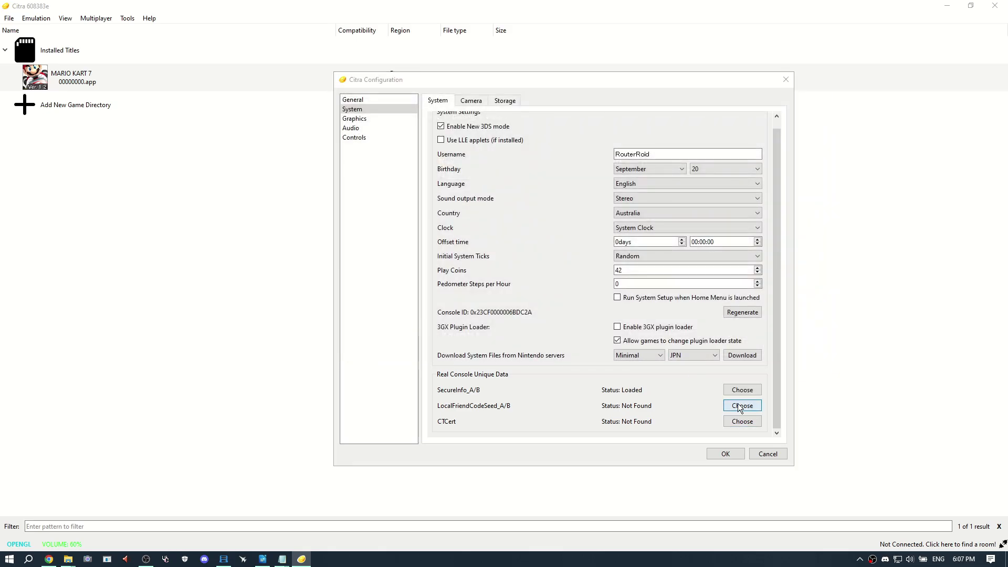
{"action": "left_click", "coordinate": [741, 405]}
{"action": "double_click", "coordinate": [486, 175]}
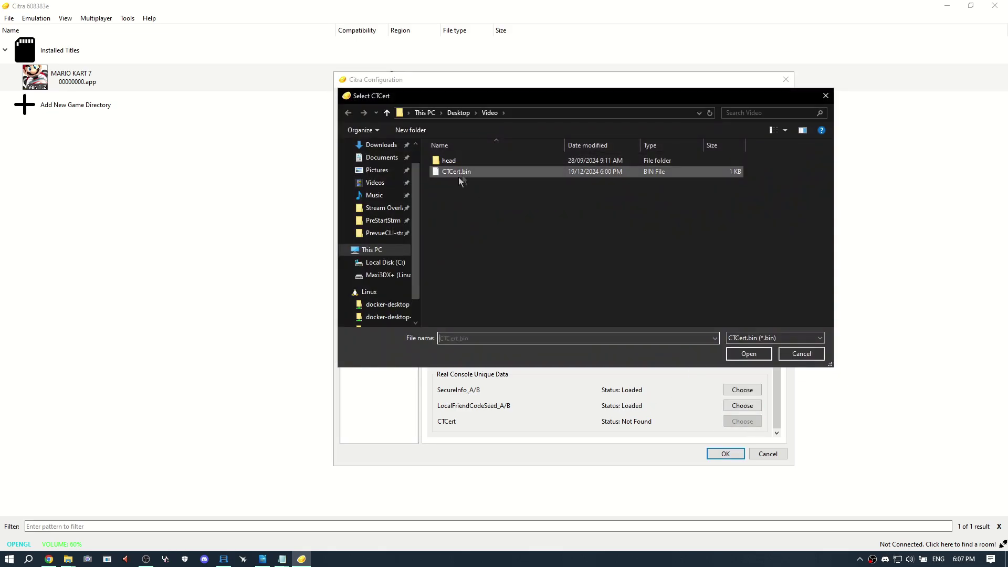
{"action": "double_click", "coordinate": [458, 174]}
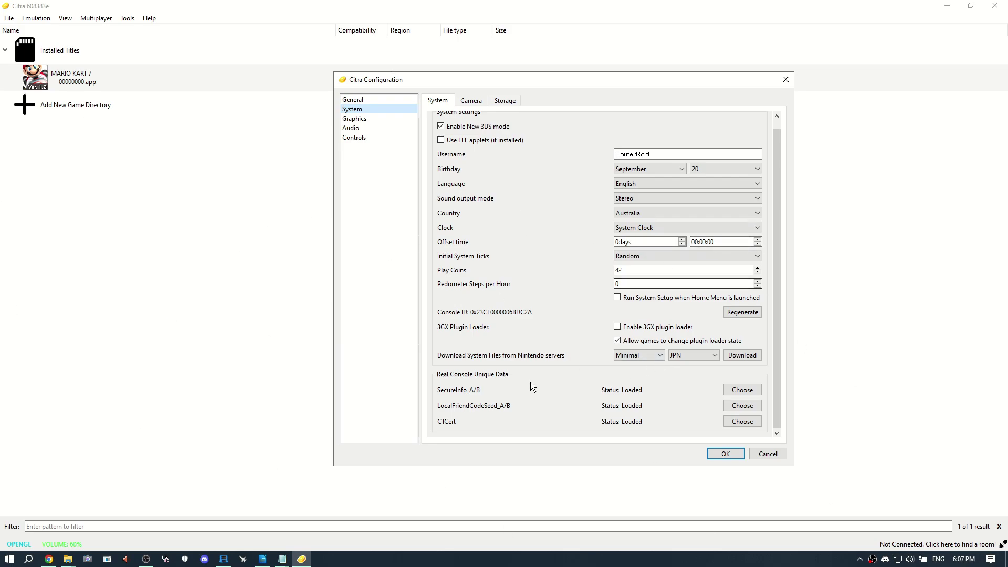
- Download the Old 3DS system files for the AUS region
{"action": "left_click", "coordinate": [622, 356]}
{"action": "left_click", "coordinate": [630, 374]}
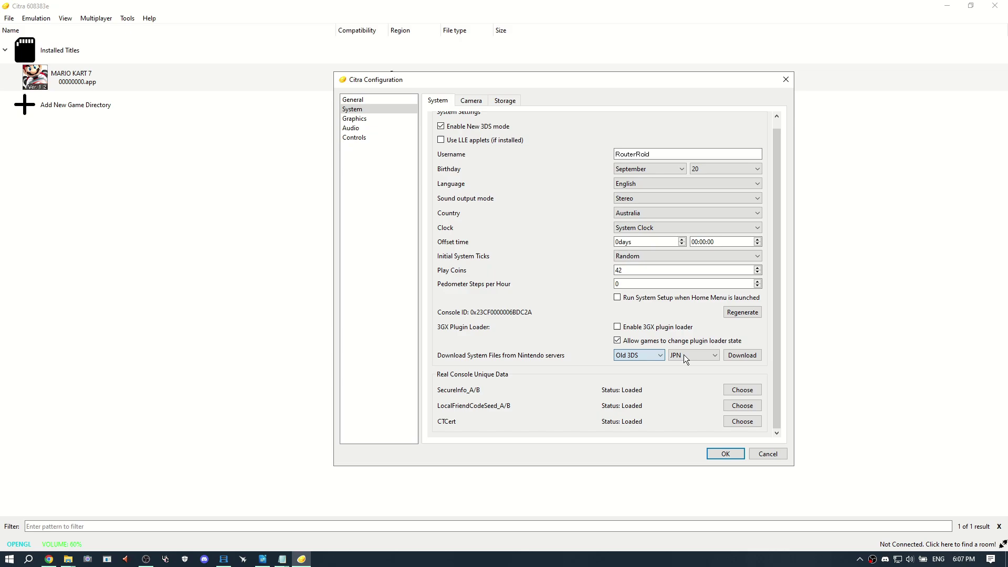
{"action": "left_click", "coordinate": [692, 356]}
{"action": "left_click", "coordinate": [695, 398]}
{"action": "left_click", "coordinate": [748, 355]}
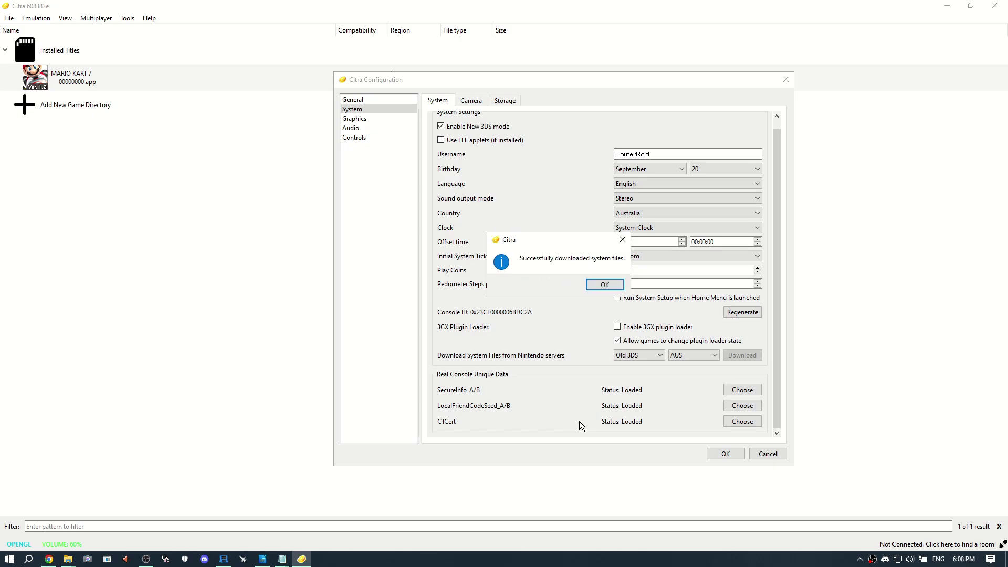
{"action": "key", "text": "Return"}
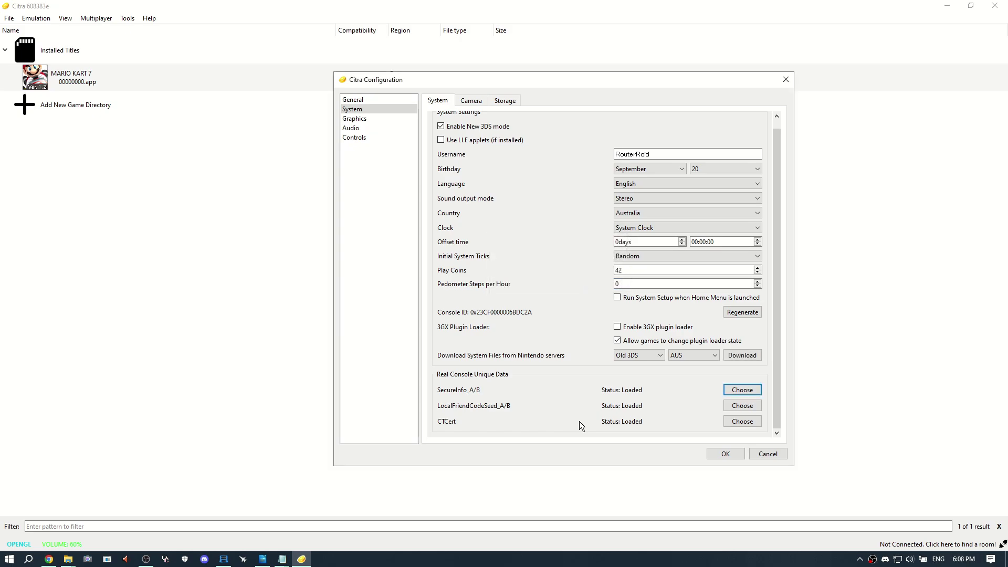
- Download the New 3DS system files for the same AUS region
{"action": "left_click", "coordinate": [656, 356]}
{"action": "left_click", "coordinate": [631, 385]}
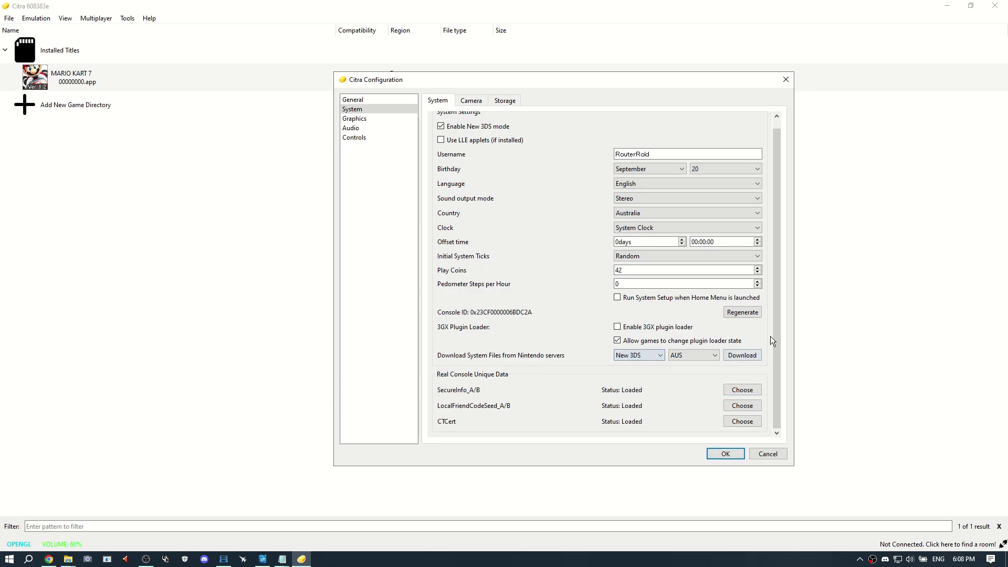
{"action": "left_click", "coordinate": [747, 356]}
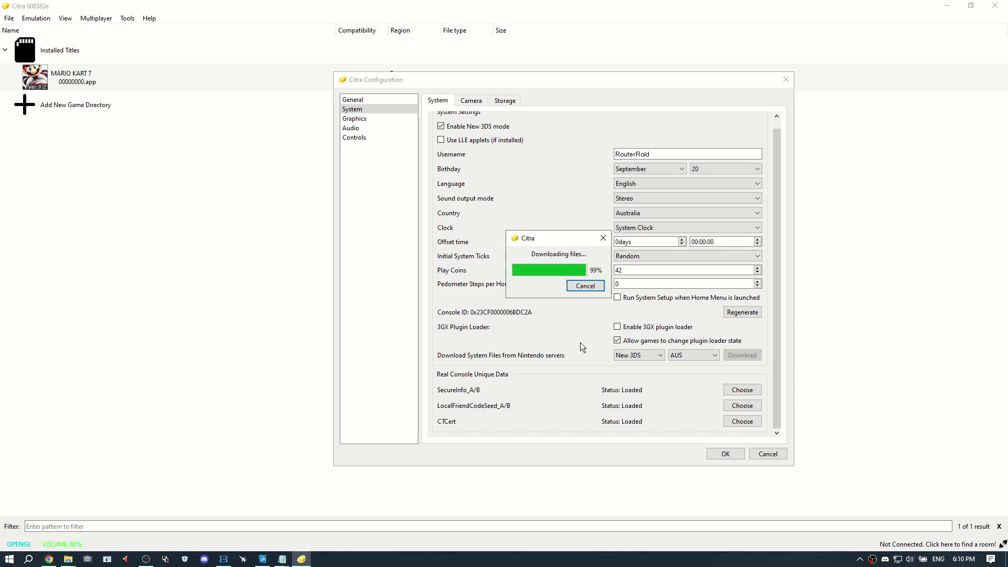
{"action": "left_click", "coordinate": [602, 283]}
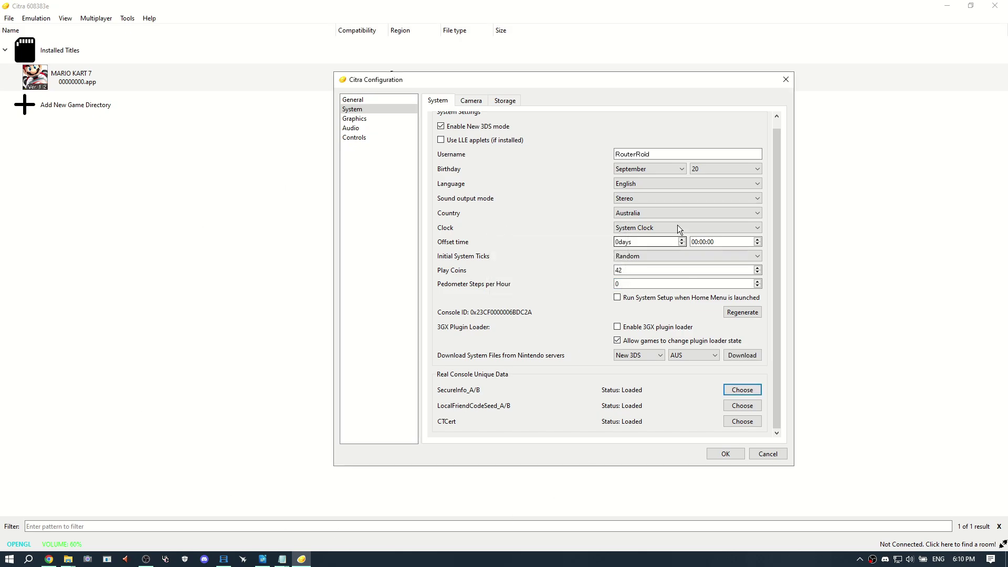
- Save the configuration and show the widened LLE Service Modules panel to enable BOSS, ACT, CECD, DLP, FRD, NIM
{"action": "left_click", "coordinate": [720, 456]}
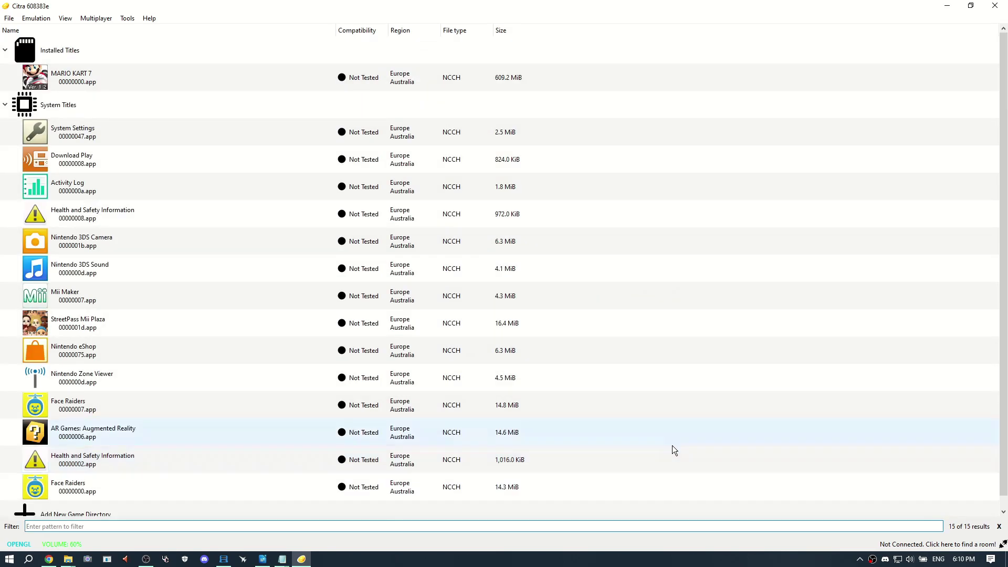
{"action": "left_click", "coordinate": [874, 559]}
{"action": "left_click", "coordinate": [63, 19]}
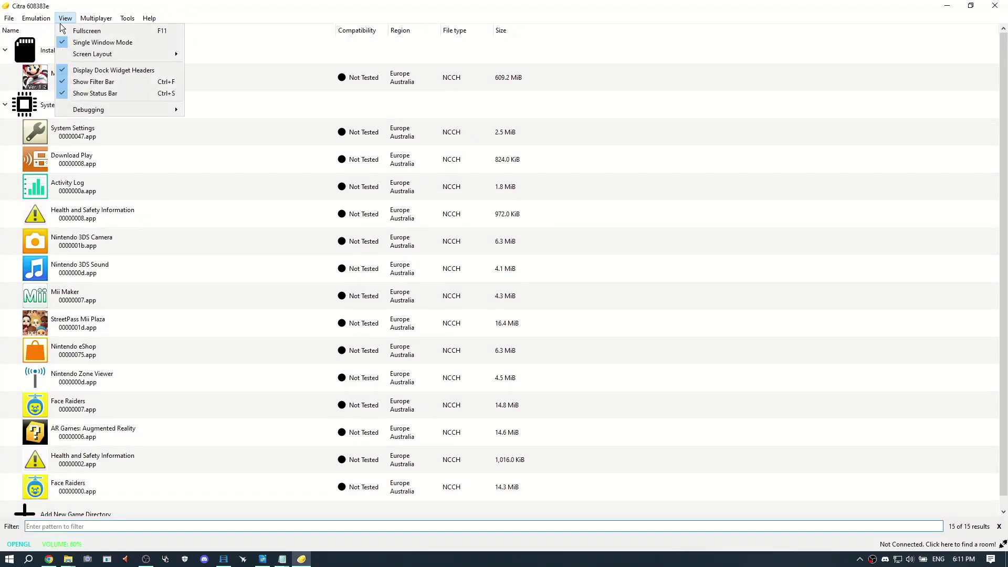
{"action": "mouse_move", "coordinate": [100, 110]}
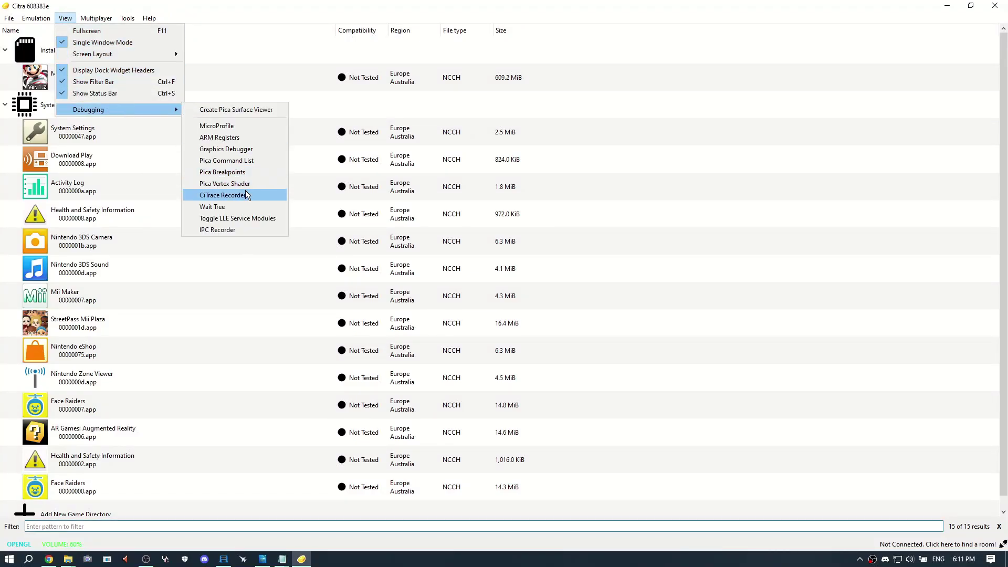
{"action": "left_click", "coordinate": [237, 218]}
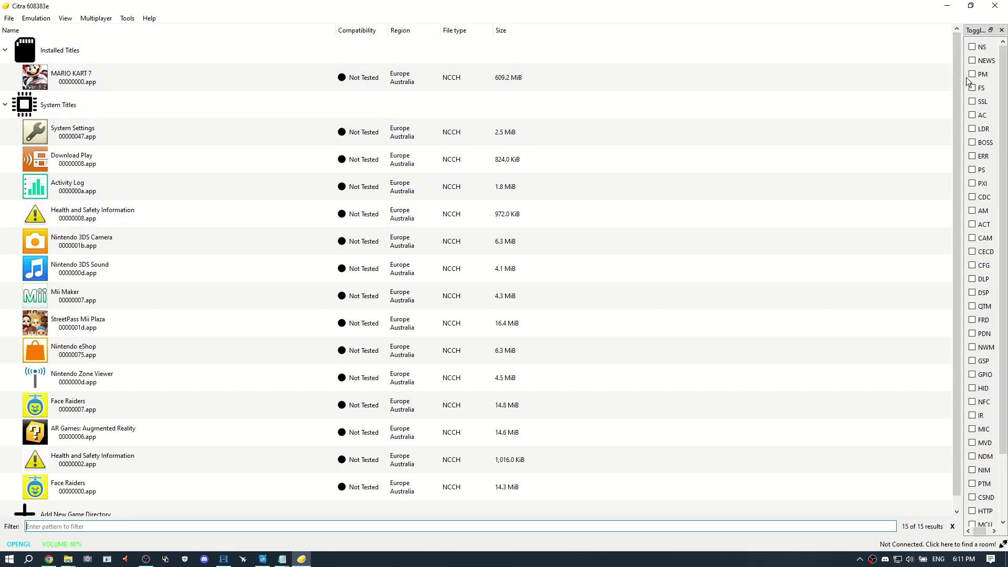
{"action": "left_click_drag", "start_coordinate": [964, 91], "coordinate": [892, 94]}
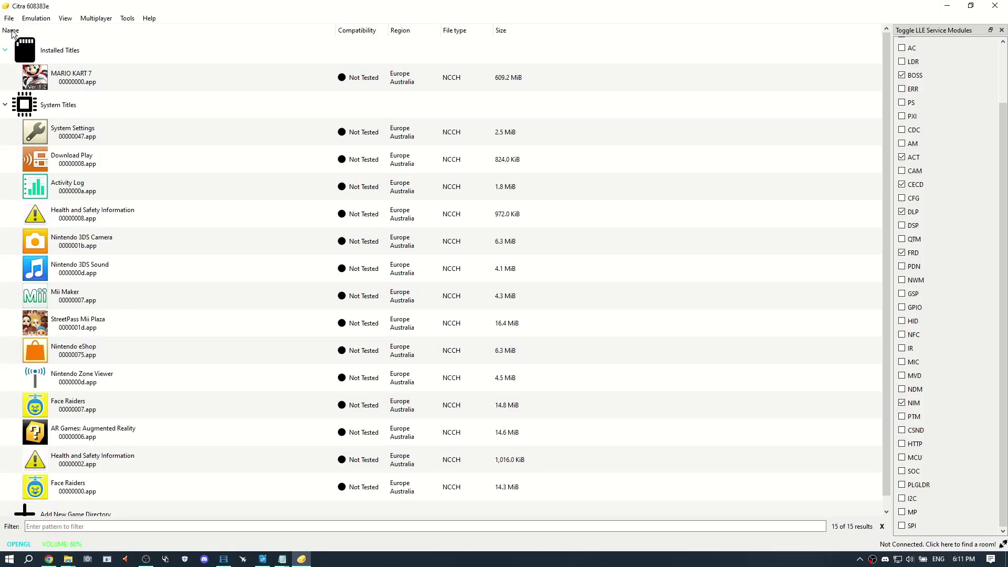
- Hide the LLE Service Modules panel again via View > Debugging
{"action": "left_click", "coordinate": [65, 19]}
{"action": "mouse_move", "coordinate": [105, 111]}
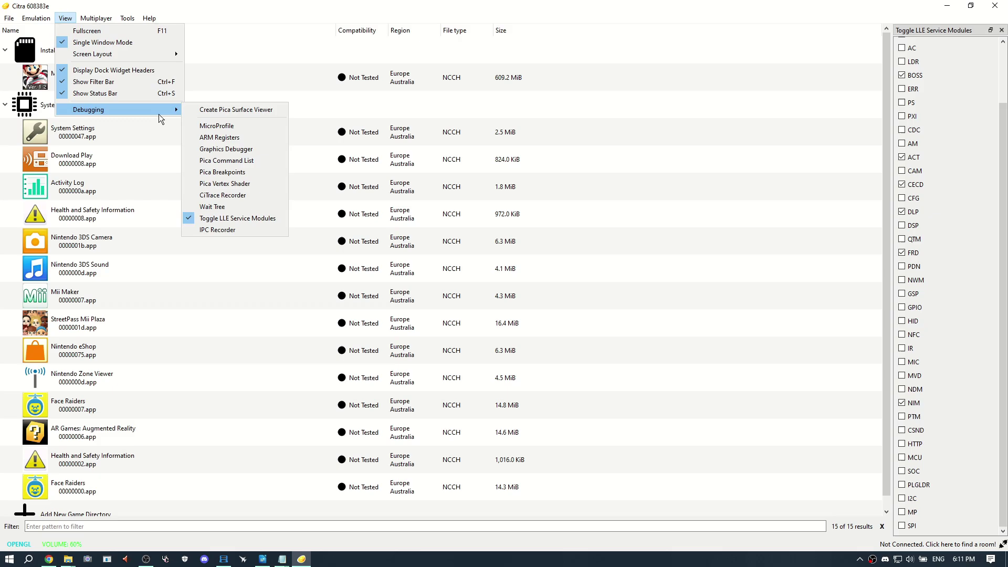
{"action": "left_click", "coordinate": [249, 220]}
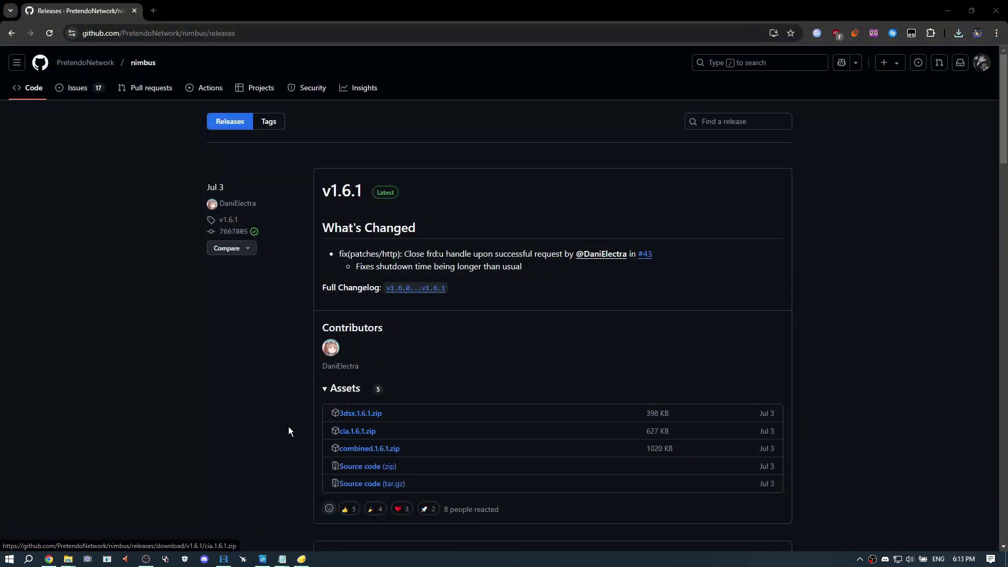
- Download the cia.1.6.1.zip asset (627 KB) from the Nimbus v1.6.1 release page
{"action": "left_click", "coordinate": [371, 432]}
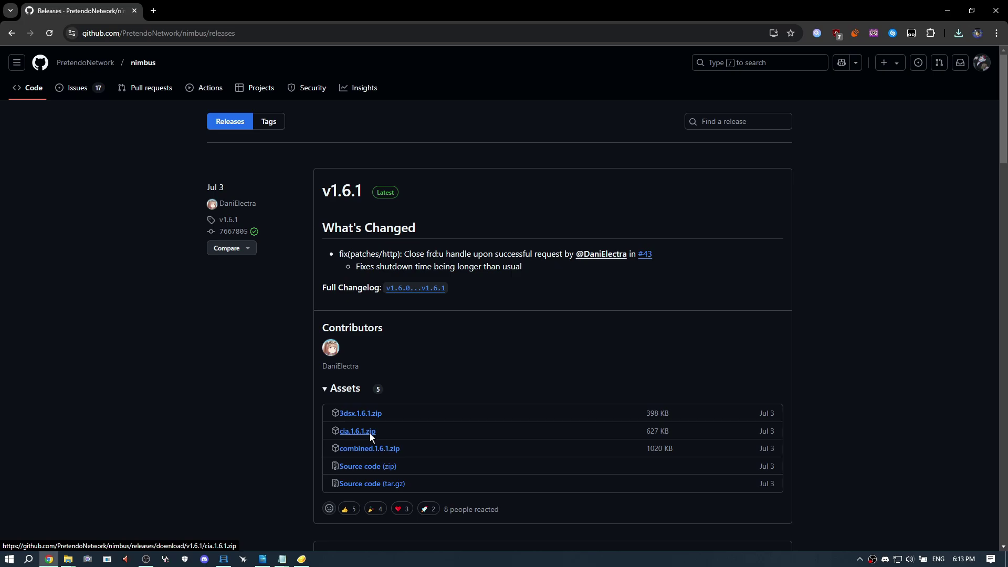
- Copy the 3ds, cias and luma folders from cia.1.6.1.zip into Citra's sdmc folder
{"action": "left_click", "coordinate": [383, 351]}
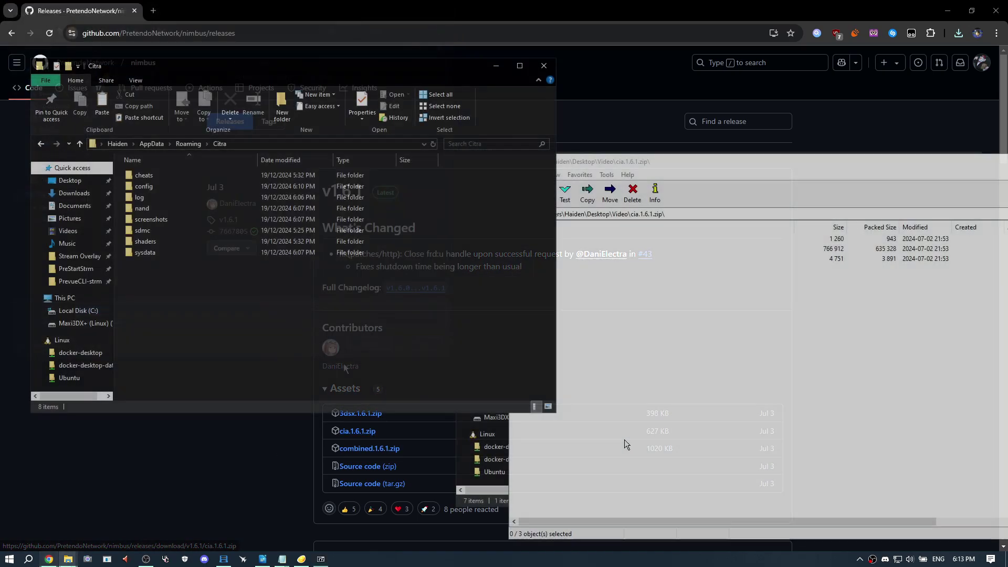
{"action": "left_click_drag", "start_coordinate": [560, 322], "coordinate": [513, 236]}
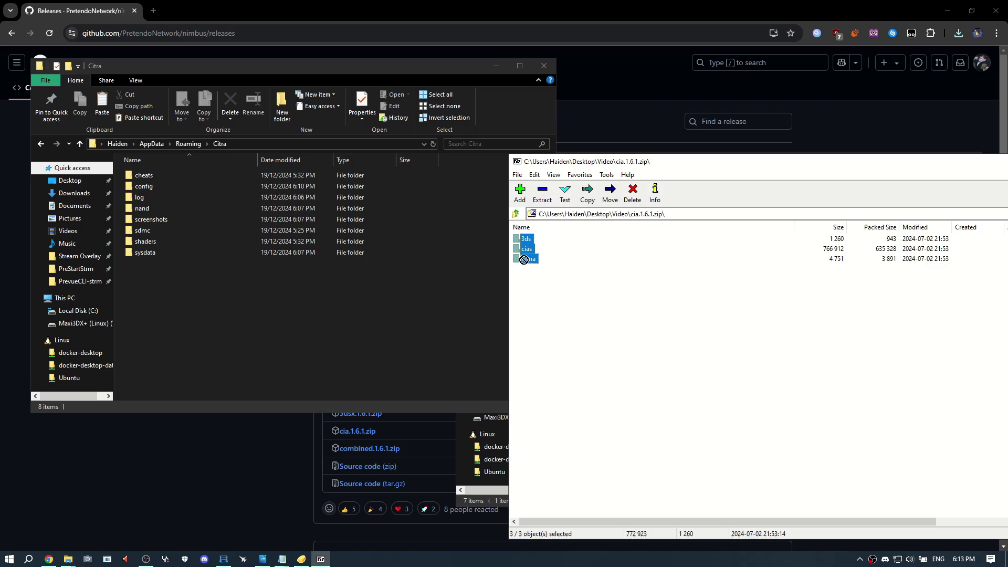
{"action": "left_click_drag", "start_coordinate": [198, 260], "coordinate": [165, 231]}
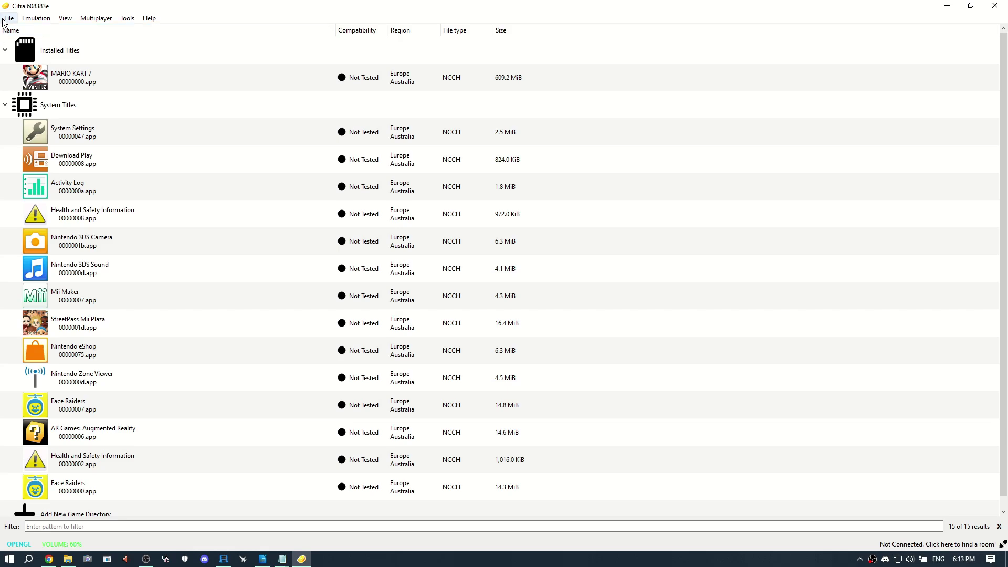
- Install nimbus.cia through File > Install CIA
{"action": "left_click", "coordinate": [4, 19]}
{"action": "left_click", "coordinate": [50, 46]}
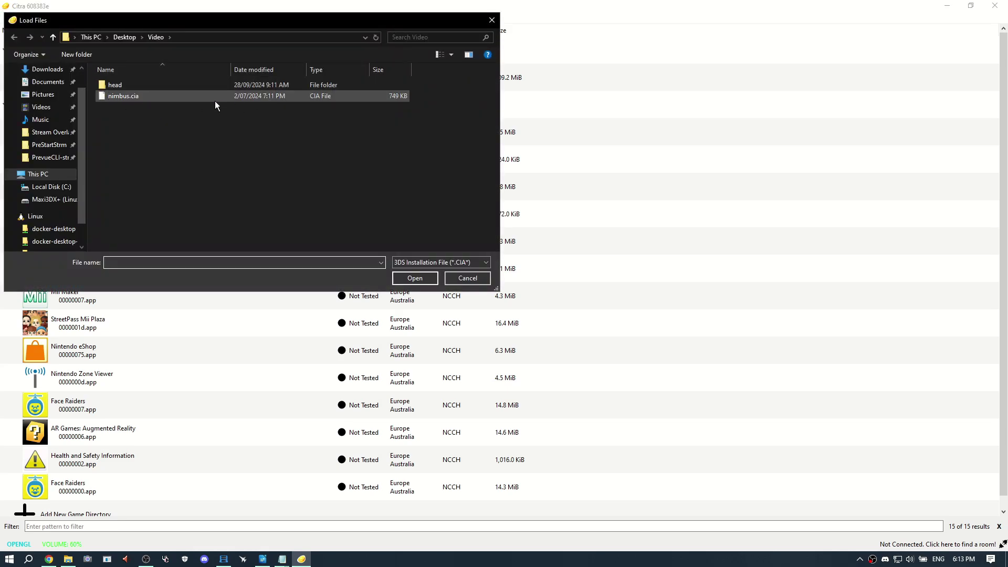
{"action": "double_click", "coordinate": [215, 101]}
- Boot the AUS region Home Menu
{"action": "key", "text": "alt+f"}
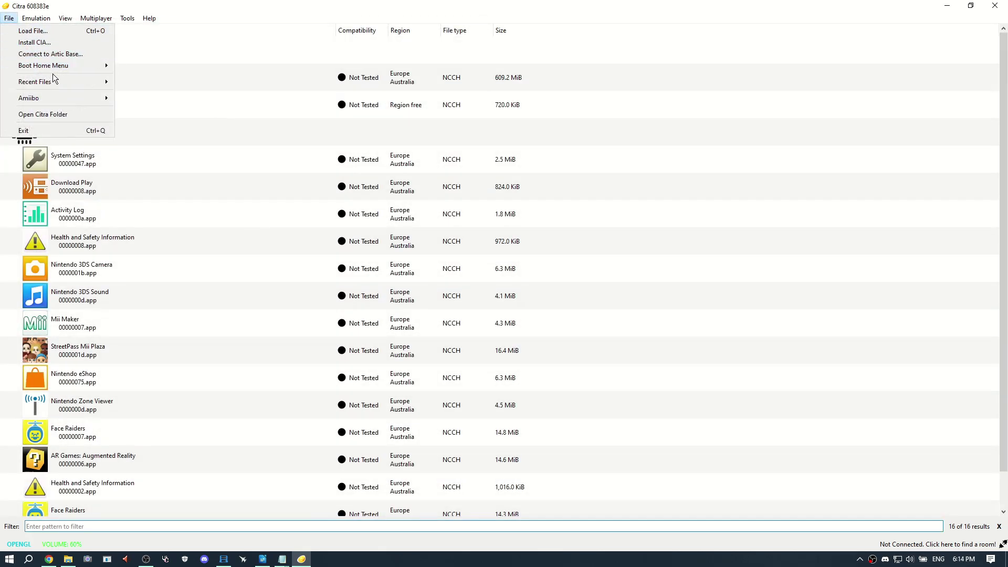
{"action": "mouse_move", "coordinate": [79, 65]}
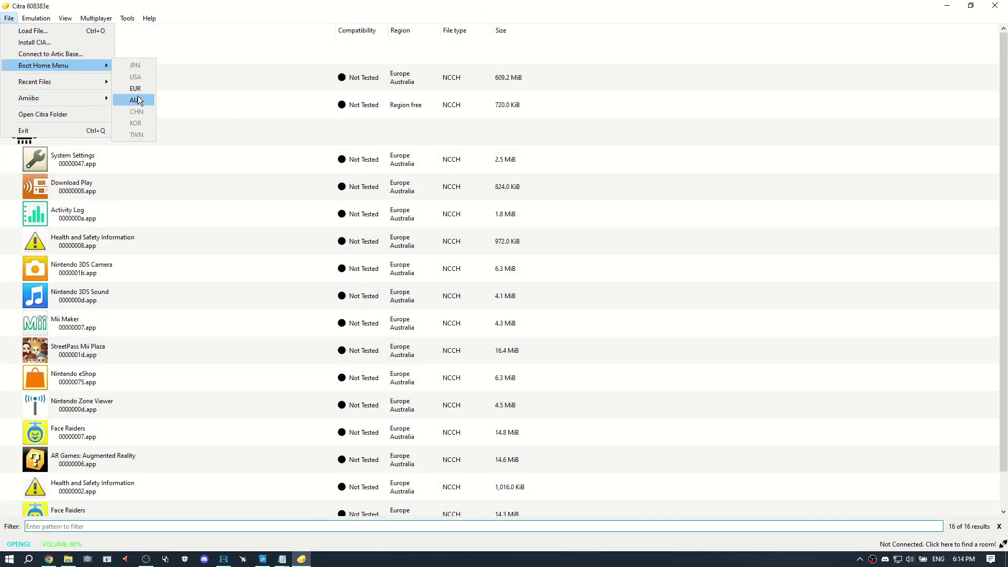
{"action": "left_click", "coordinate": [138, 99]}
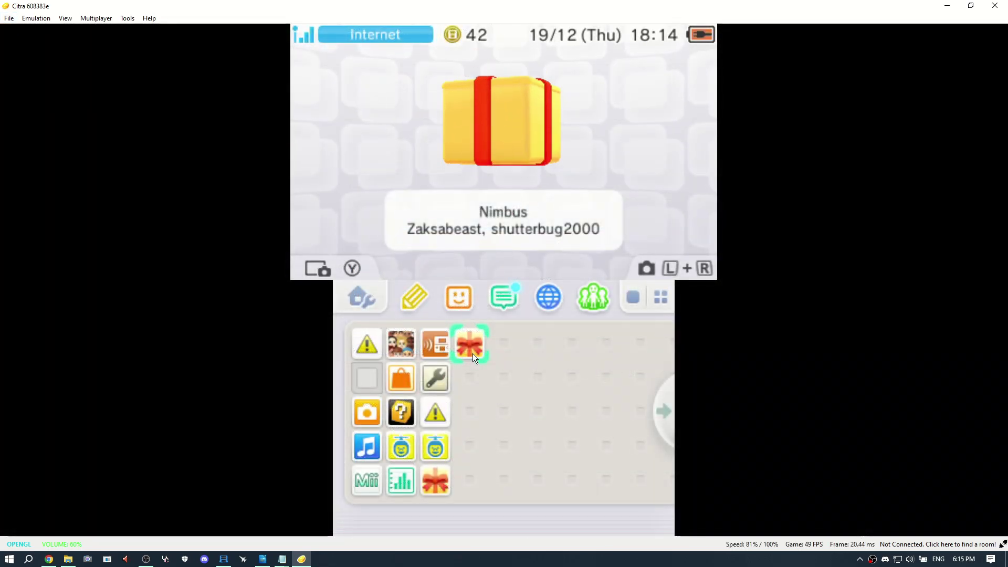
- Run Nimbus, load the Pretendo account, then launch the Friend List app
{"action": "left_click", "coordinate": [473, 354]}
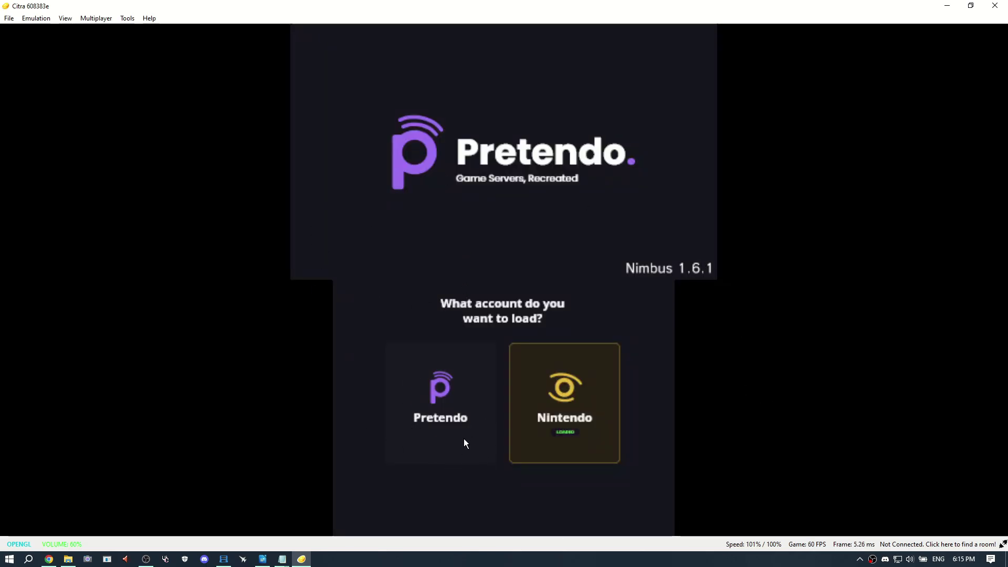
{"action": "left_click", "coordinate": [447, 439]}
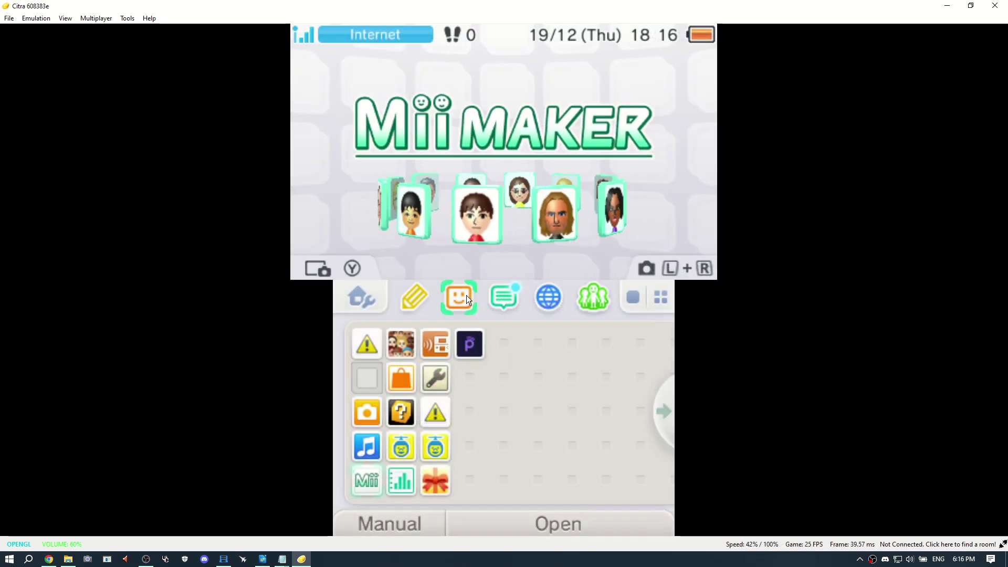
{"action": "left_click", "coordinate": [459, 297]}
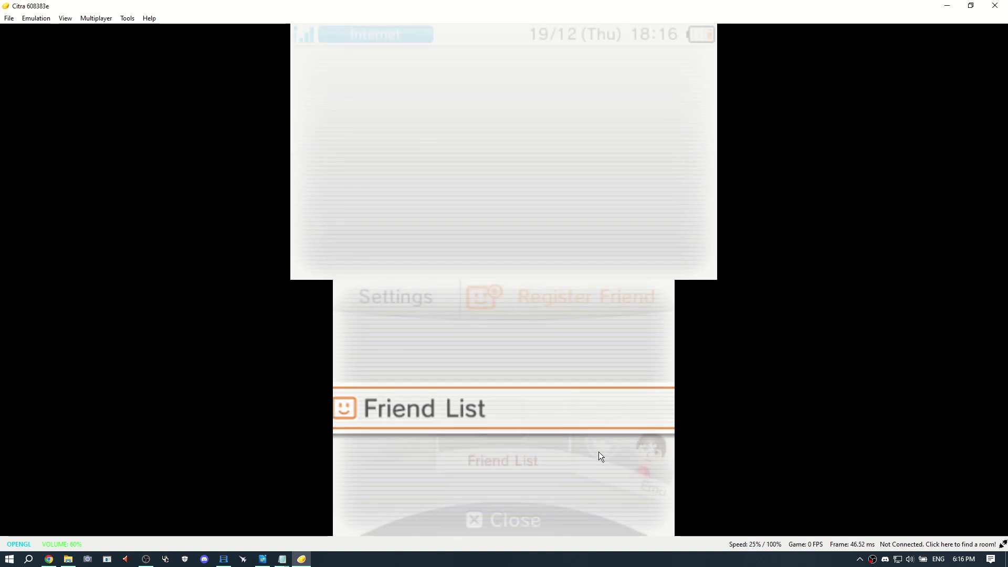
- Advance through the Friend List introduction and skip choosing a favourite title
{"action": "left_click", "coordinate": [513, 487]}
{"action": "left_click", "coordinate": [535, 481]}
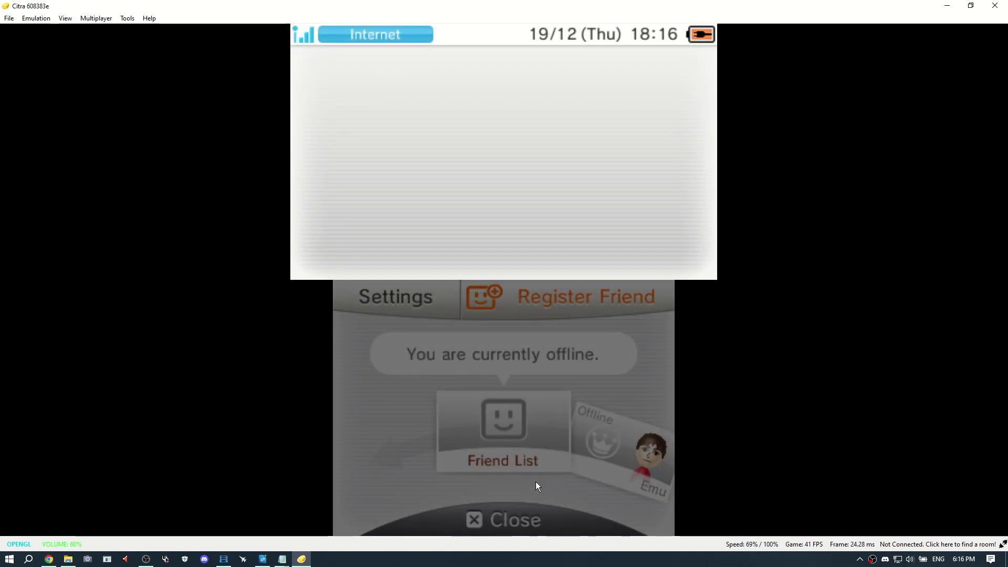
{"action": "left_click", "coordinate": [543, 491]}
{"action": "left_click", "coordinate": [545, 488]}
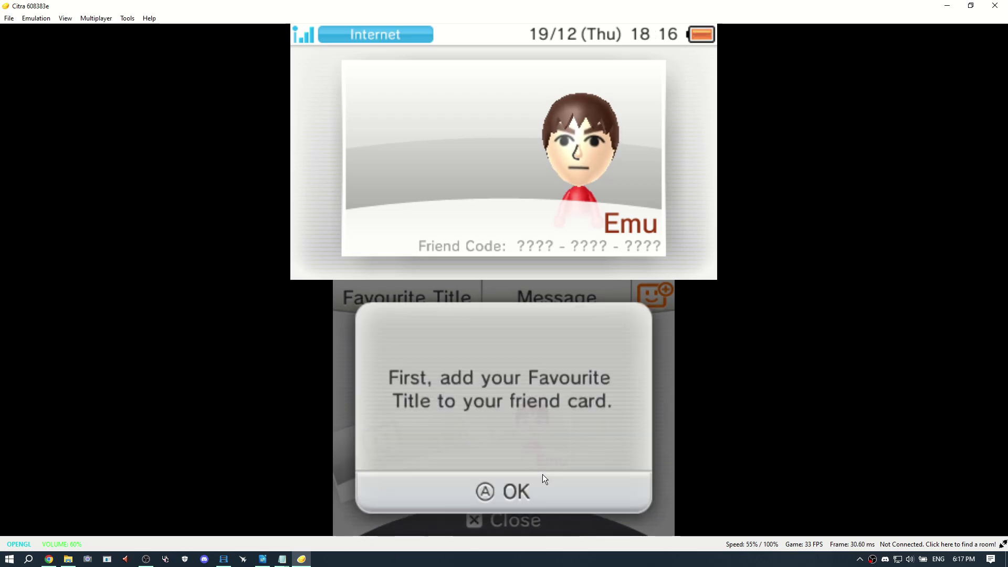
{"action": "left_click", "coordinate": [541, 488]}
{"action": "left_click", "coordinate": [430, 522]}
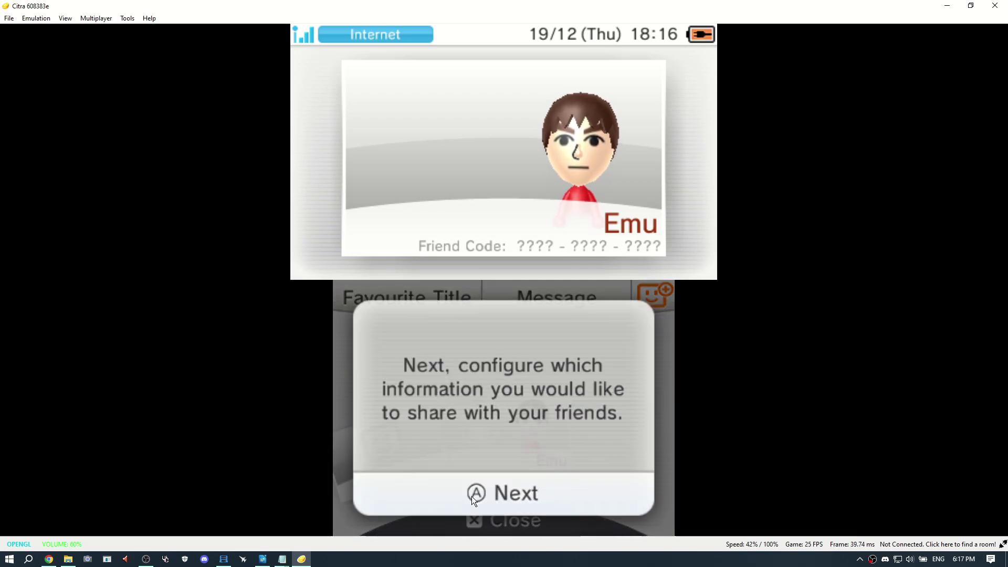
- Decline sharing online status, confirm the settings, and select the Emu friend card
{"action": "left_click", "coordinate": [472, 496]}
{"action": "left_click", "coordinate": [462, 488]}
{"action": "left_click", "coordinate": [461, 488]}
{"action": "left_click", "coordinate": [498, 487]}
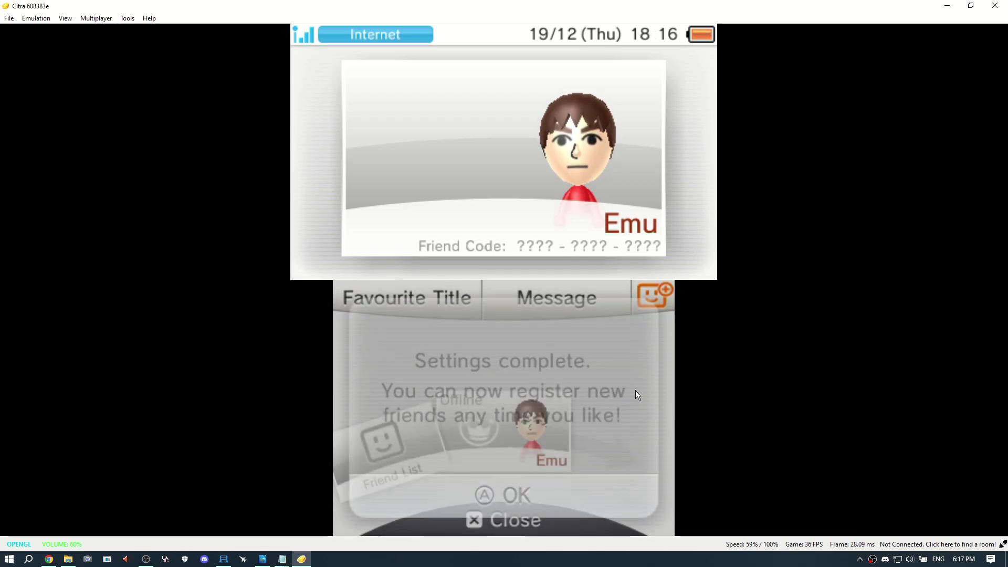
{"action": "key", "text": "a"}
{"action": "key", "text": "Right"}
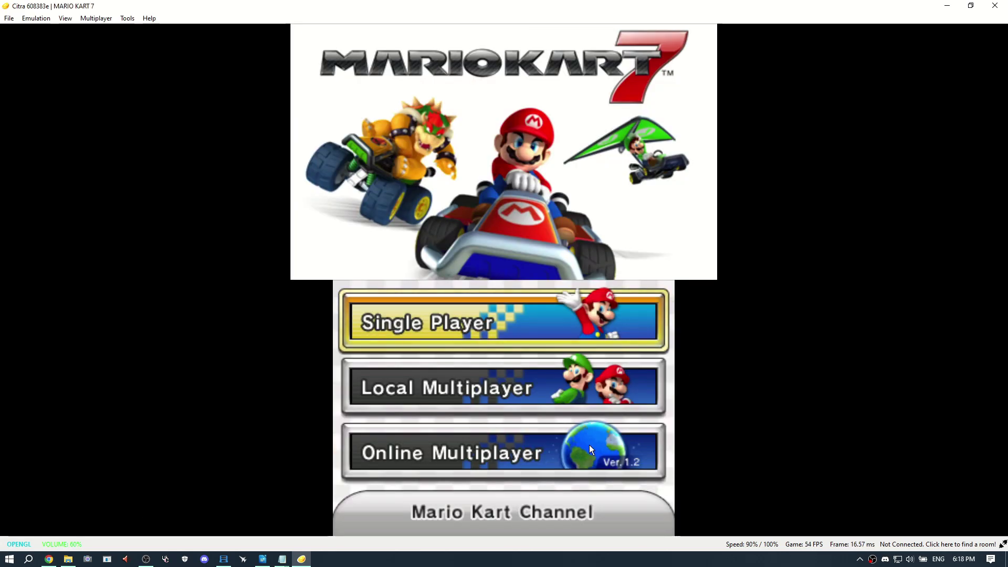
- Enter Mario Kart 7's Online Multiplayer and choose Worldwide matches
{"action": "left_click", "coordinate": [589, 445]}
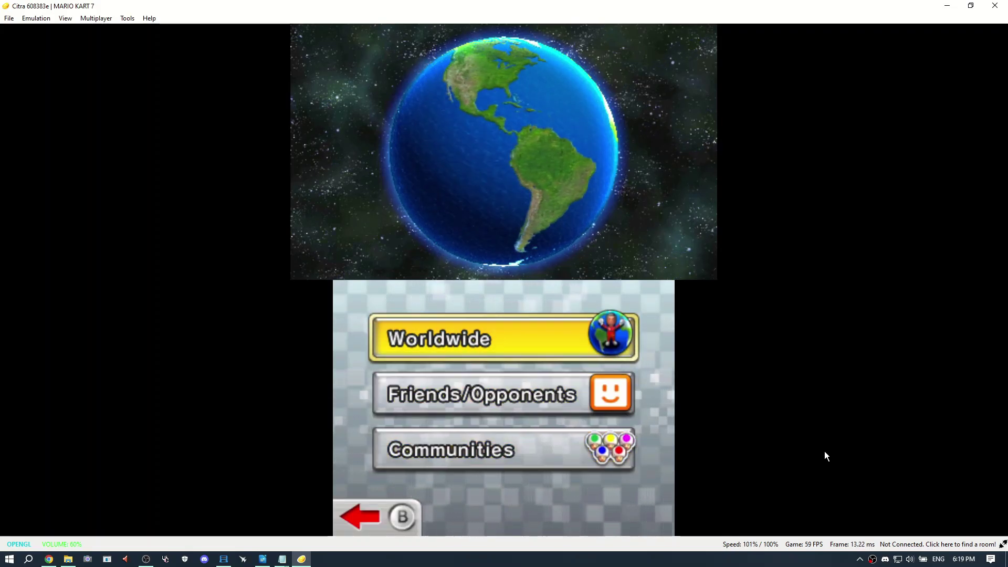
{"action": "key", "text": "a"}
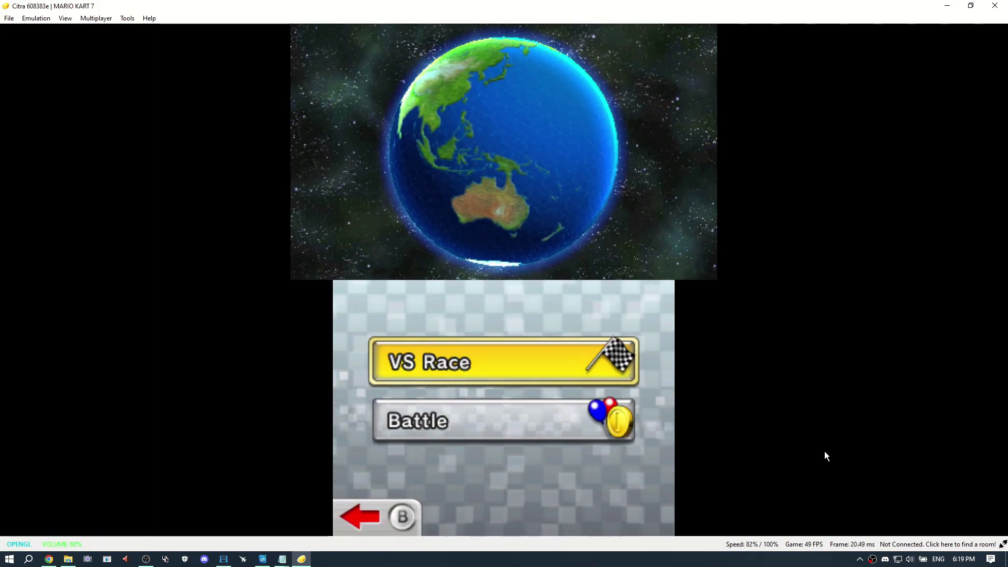